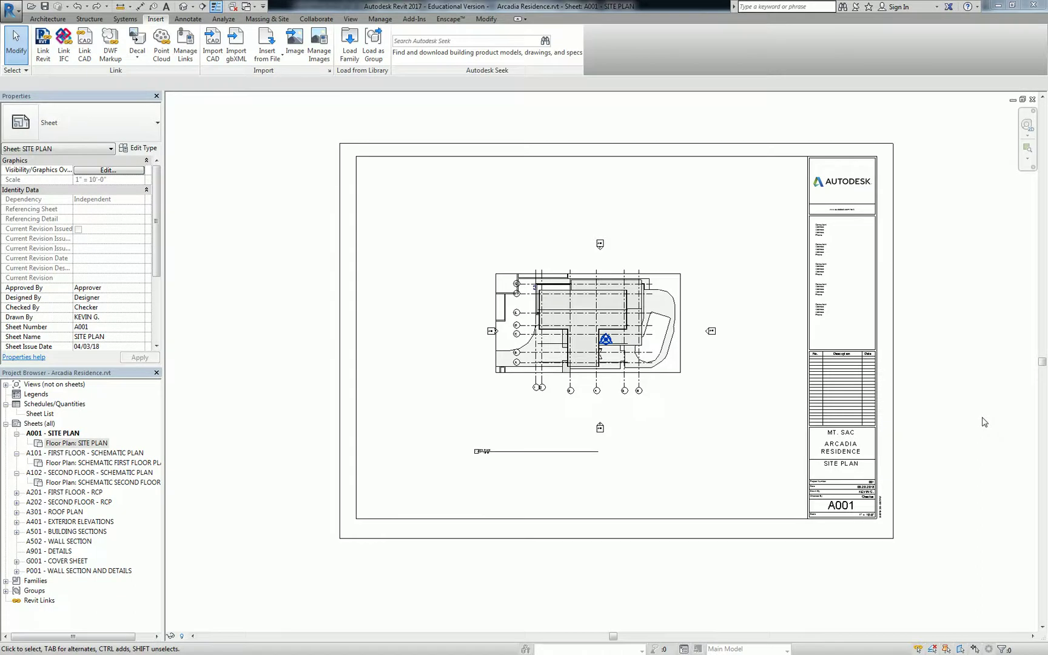
- Examine the site plan viewport on sheet A001, checking its grids, roof and paving patterns, and the pool area
scroll(508, 336, "up", 5)
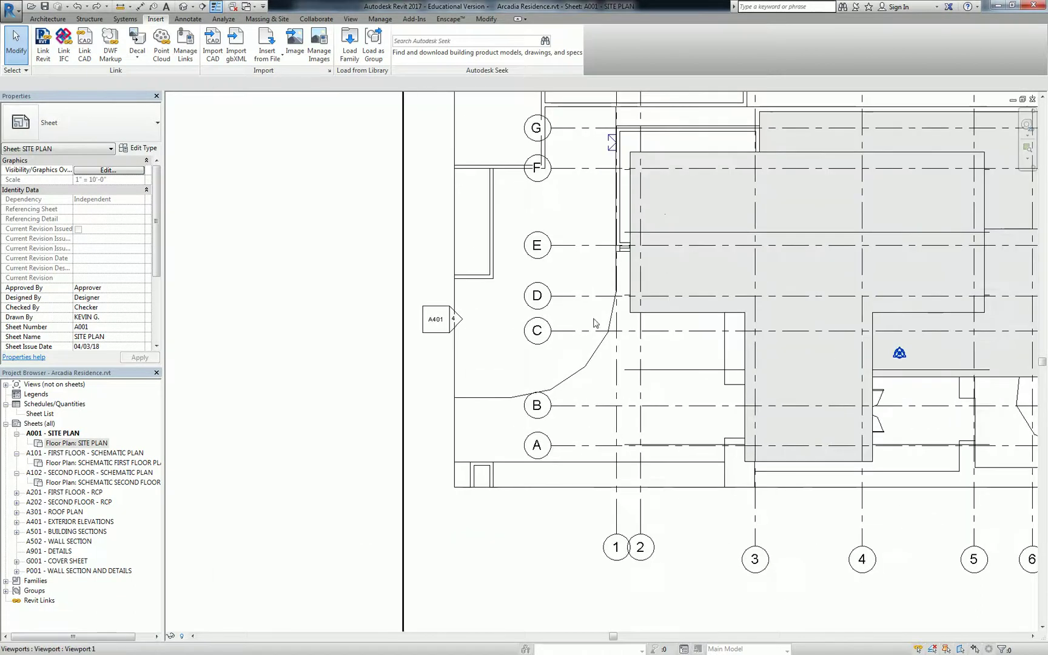
scroll(595, 323, "up", 2)
scroll(398, 395, "up", 1)
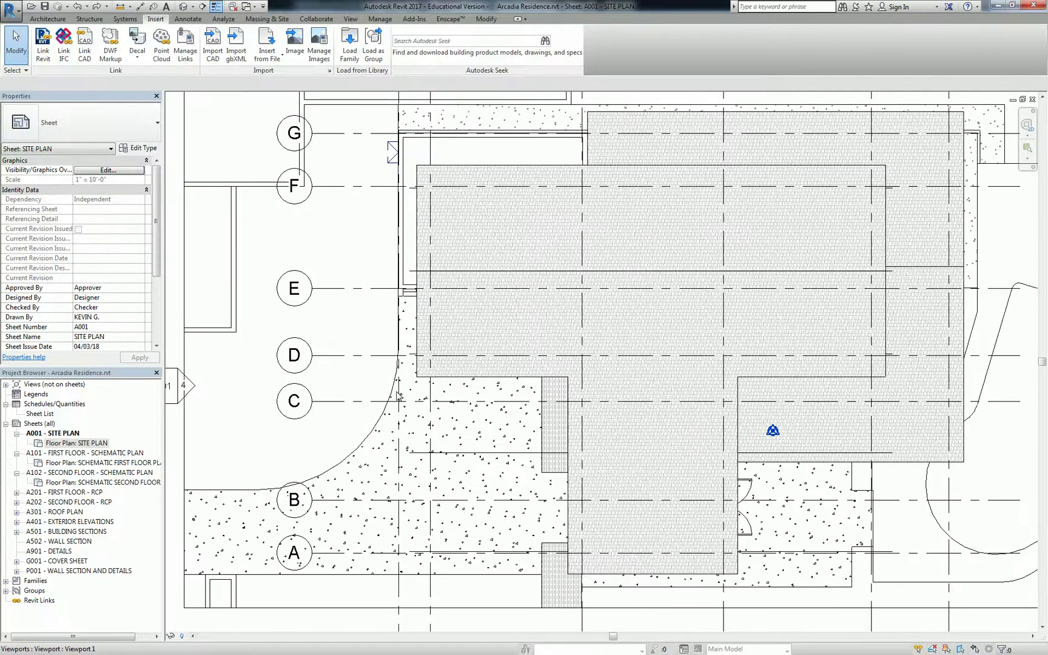
middle_click_drag(445, 299, 472, 345)
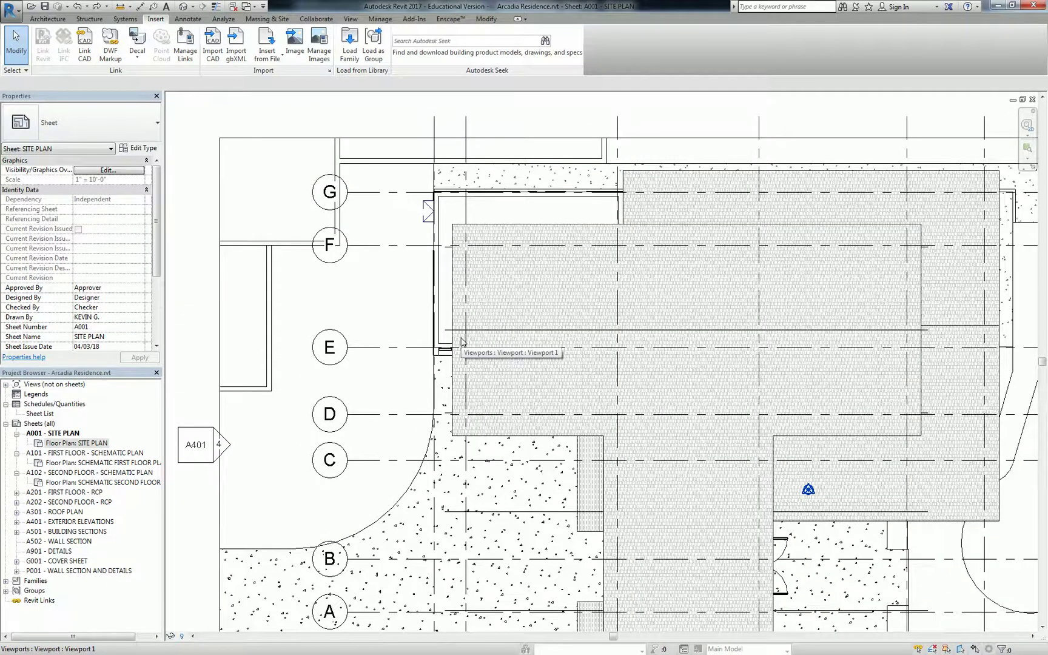
middle_click_drag(669, 354, 494, 199)
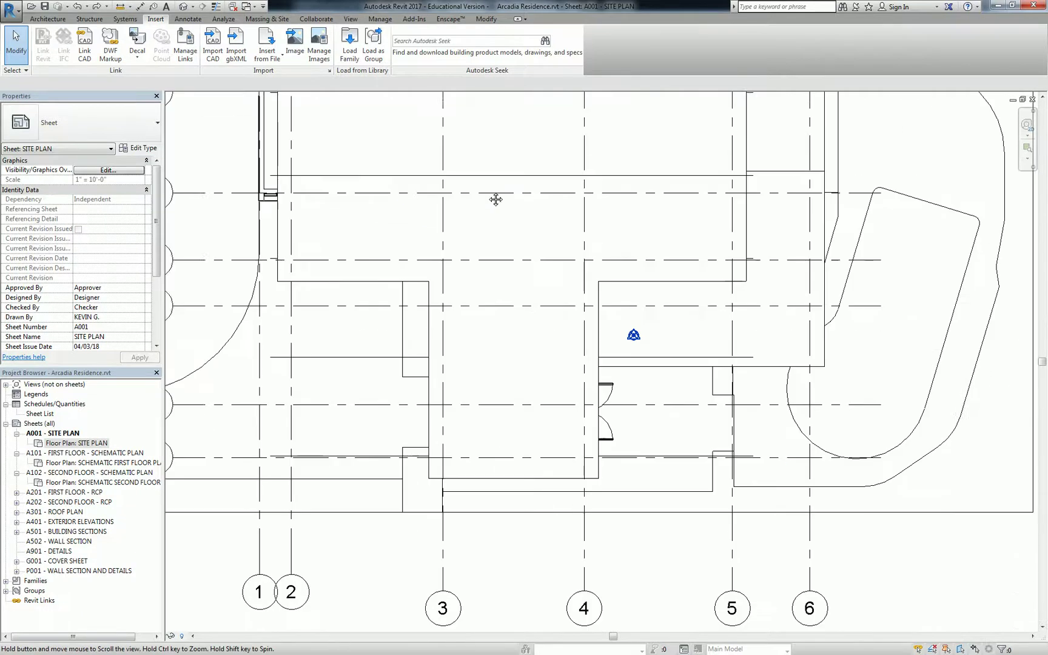
scroll(695, 402, "up", 2)
scroll(695, 400, "down", 2)
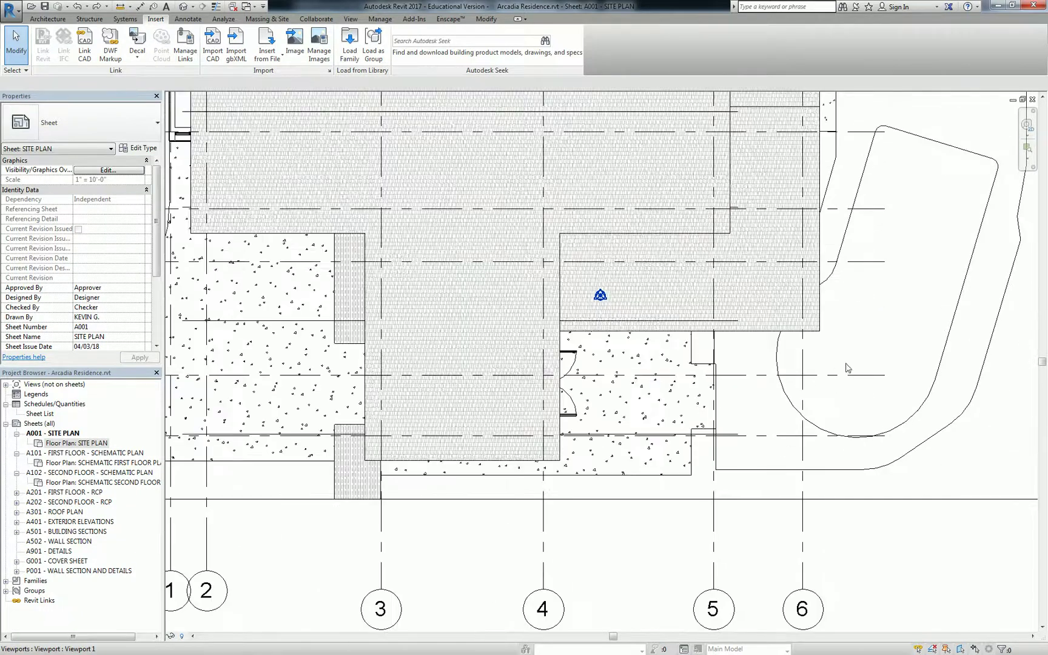
scroll(688, 388, "down", 2)
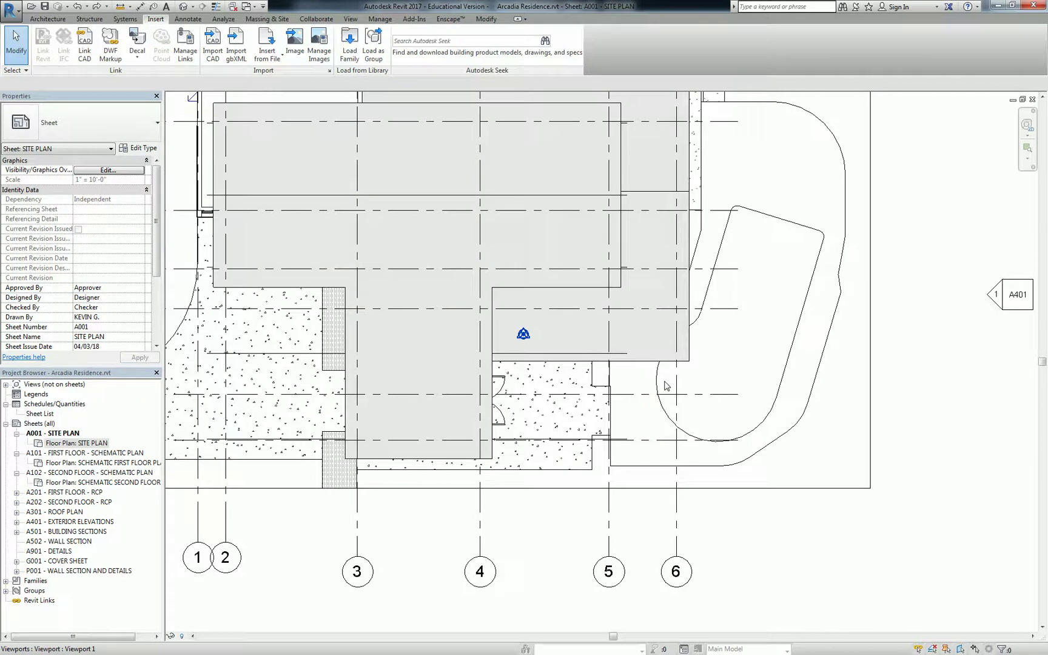
scroll(667, 386, "up", 4)
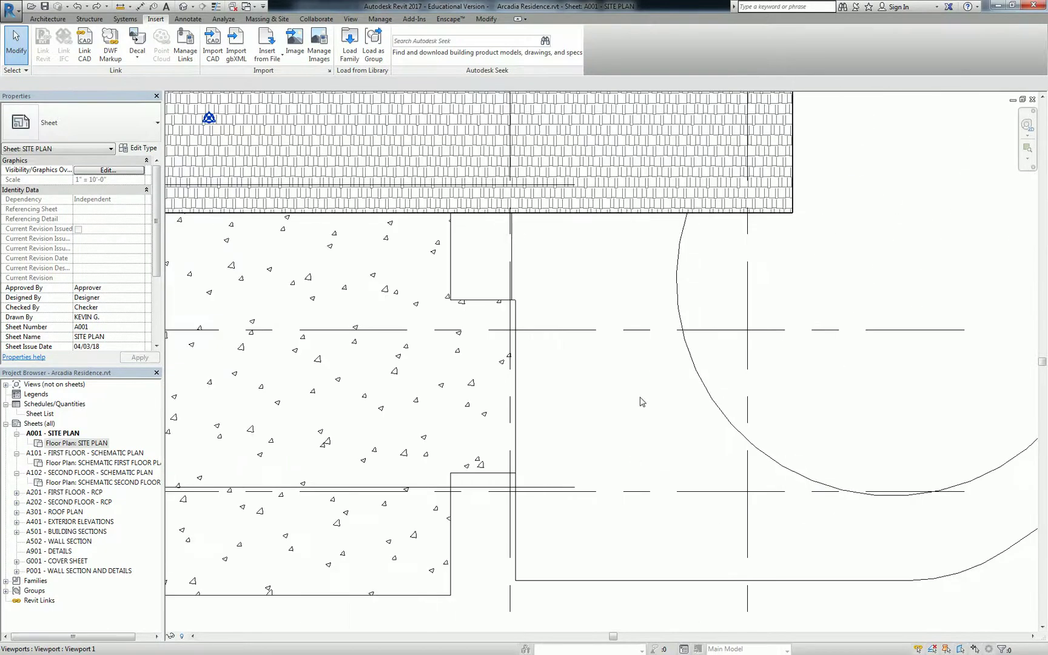
scroll(600, 403, "down", 3)
scroll(600, 401, "down", 4)
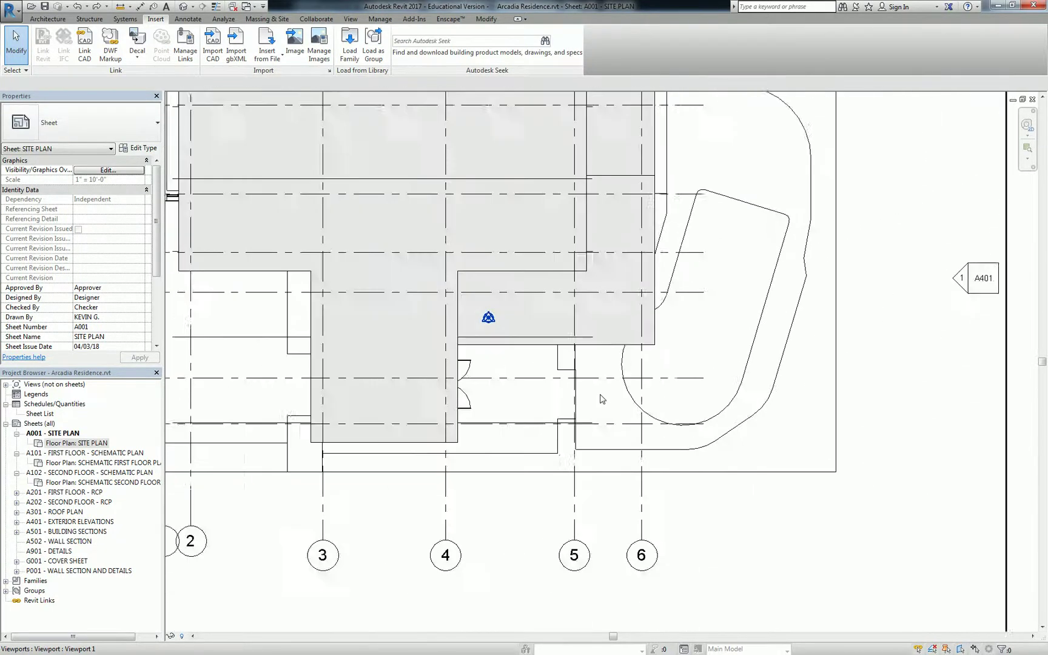
middle_click_drag(558, 441, 593, 444)
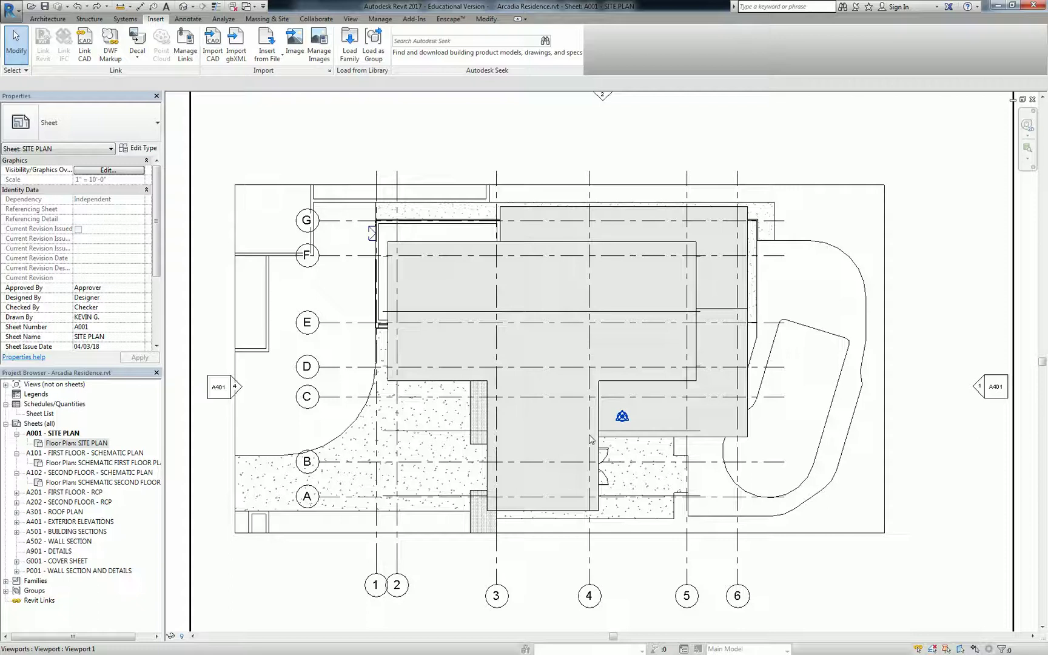
- Set the site plan viewport's view scale to 1/4" = 1'-0"
scroll(556, 352, "down", 3)
scroll(561, 297, "down", 4)
left_click(564, 301)
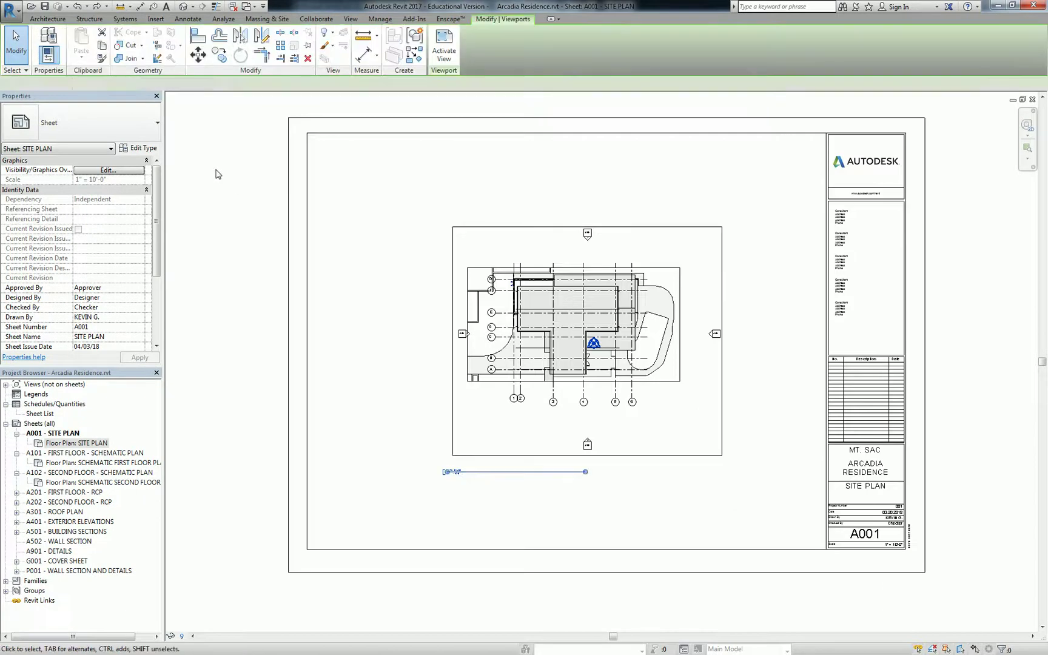
left_click(135, 171)
left_click(139, 171)
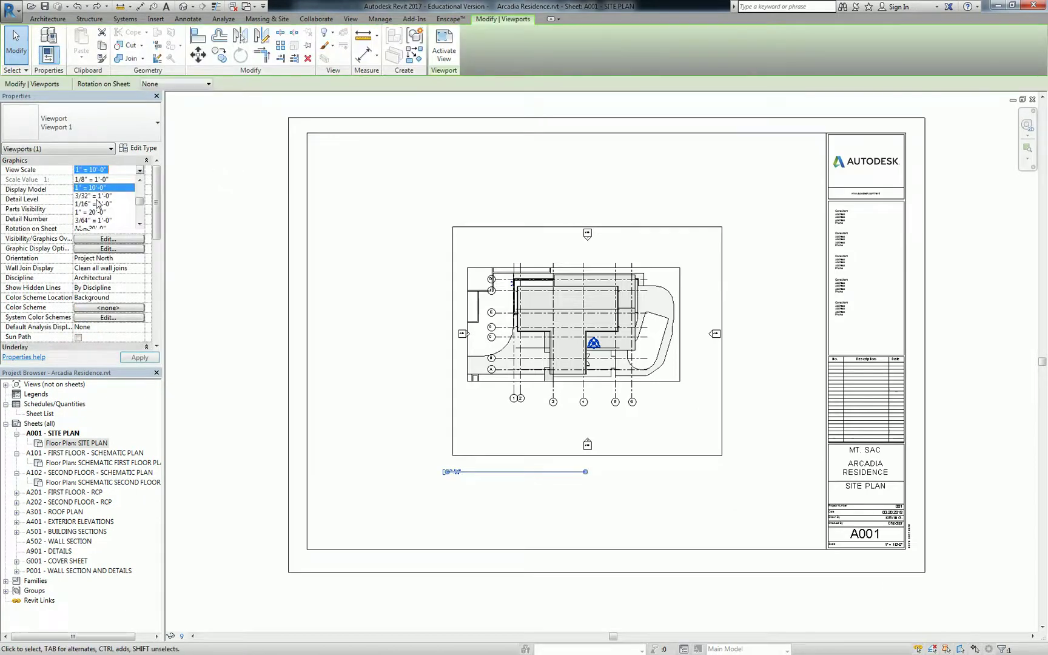
scroll(98, 203, "up", 1)
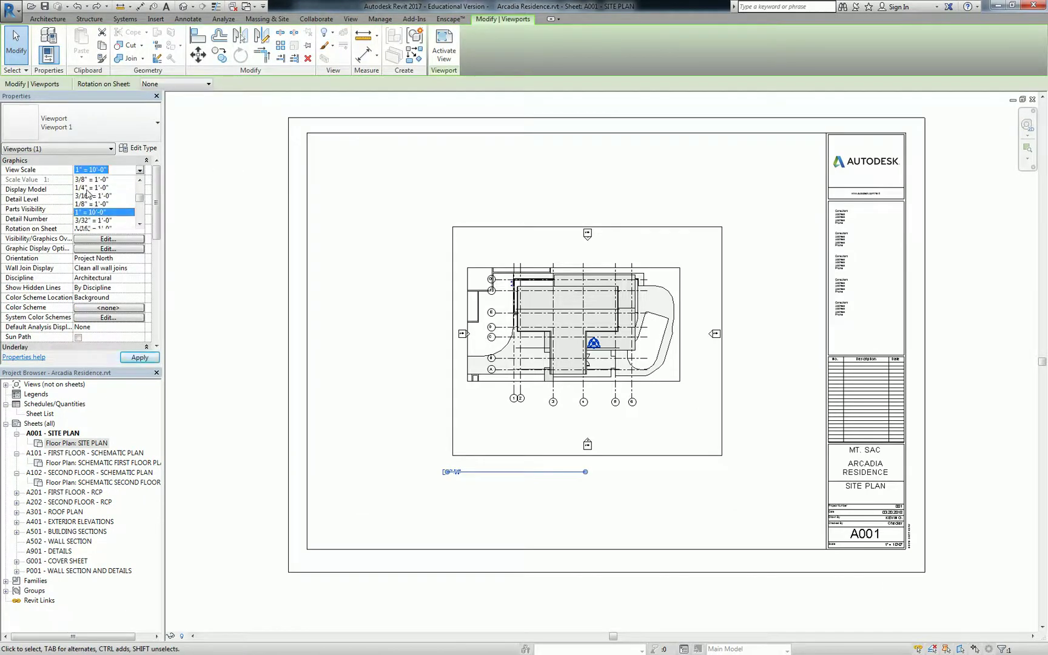
left_click(88, 188)
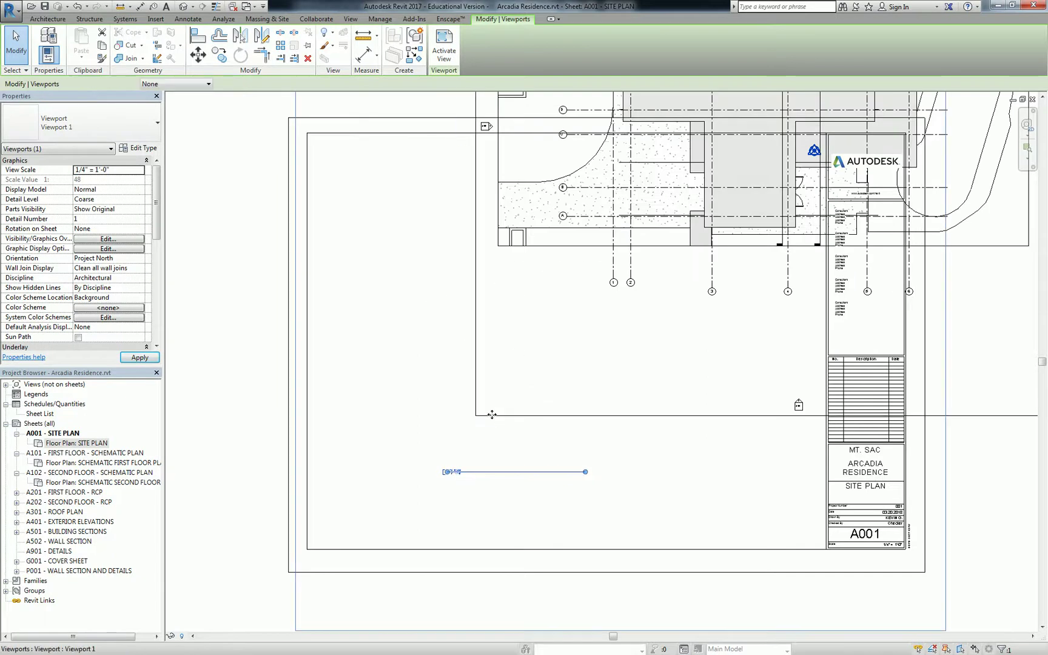
- Set the site plan viewport's view scale to 1/8" = 1'-0" and reposition the viewport on the sheet
left_click(121, 170)
left_click(140, 169)
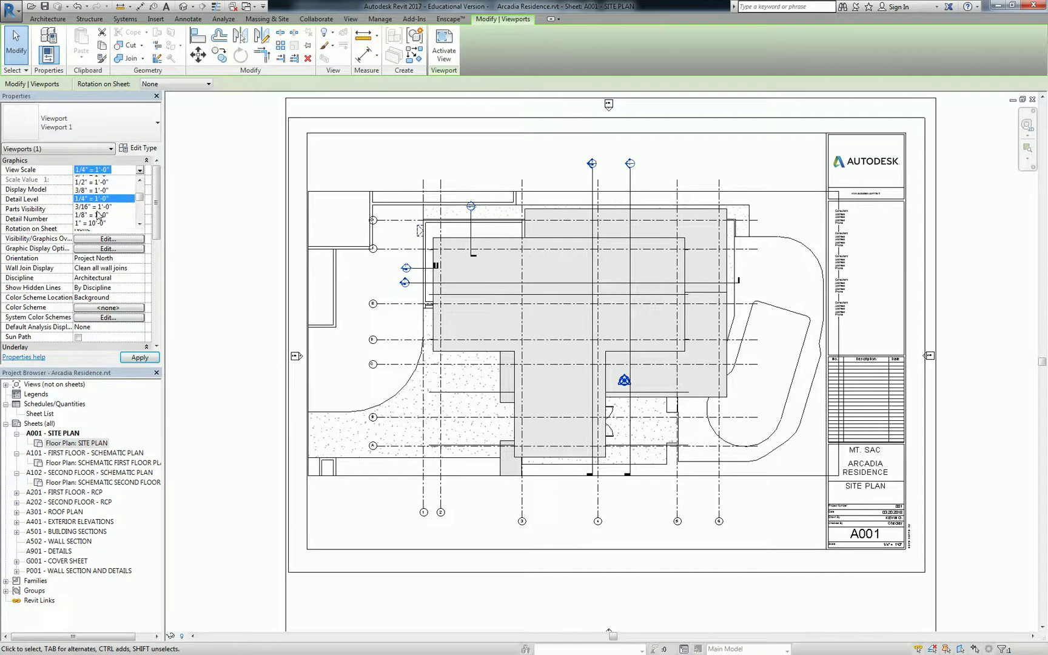
left_click(97, 215)
left_click_drag(400, 504, 522, 335)
- Set the site plan viewport's view scale to 3/16" = 1'-0" and centre the plan within the sheet border
left_click(140, 170)
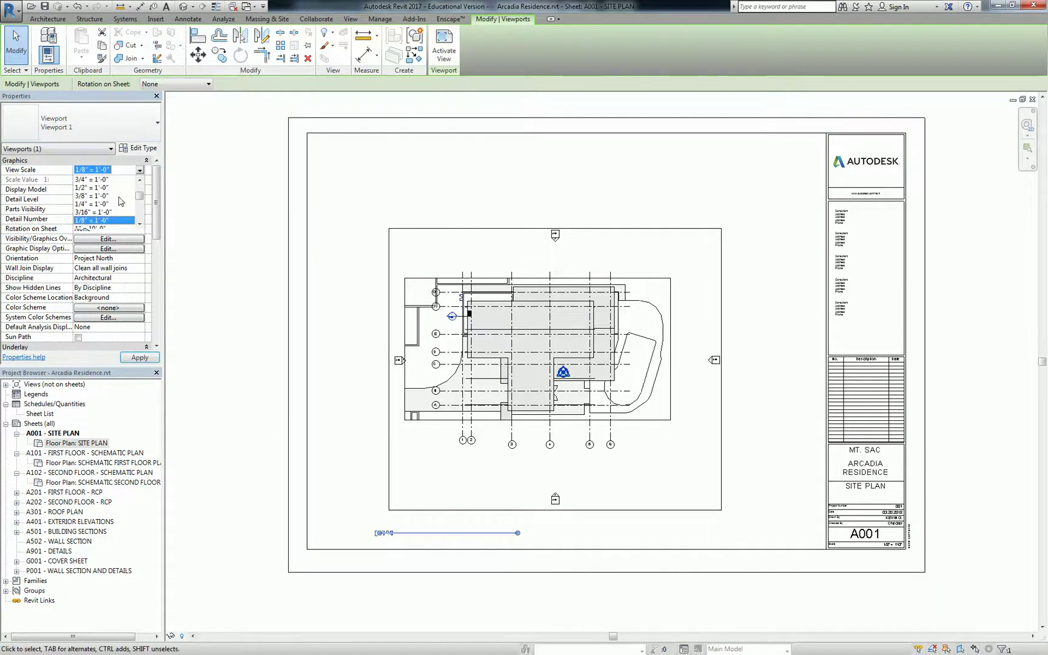
left_click(103, 212)
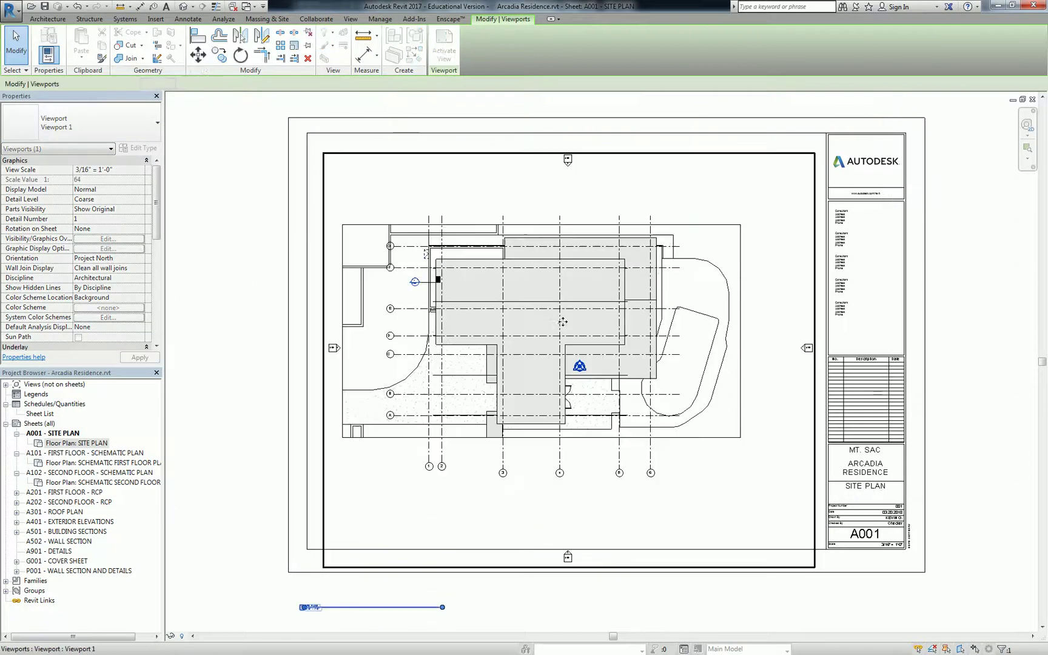
left_click_drag(563, 321, 575, 321)
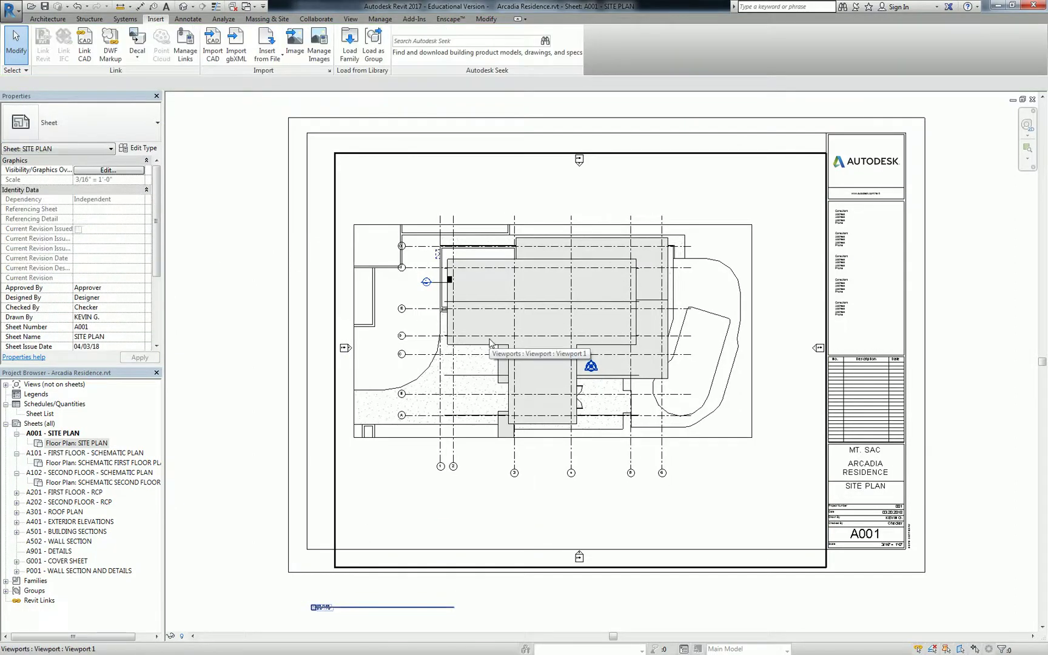
- Activate the site plan viewport and duplicate the Site Plan view template under the name "ARCH - Site Plan"
scroll(363, 303, "up", 1)
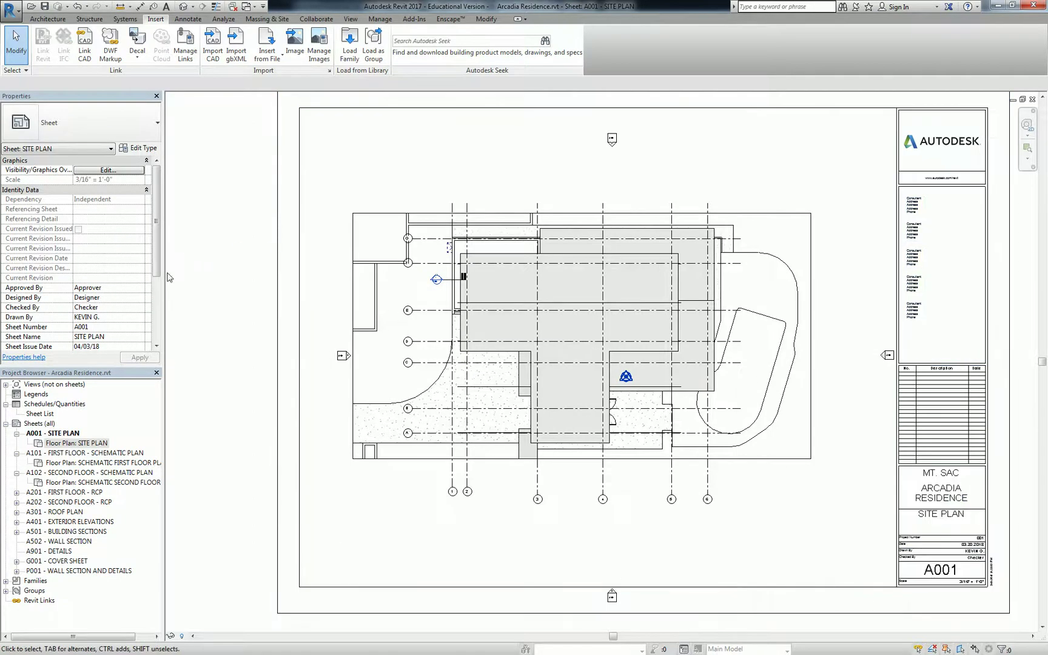
double_click(340, 273)
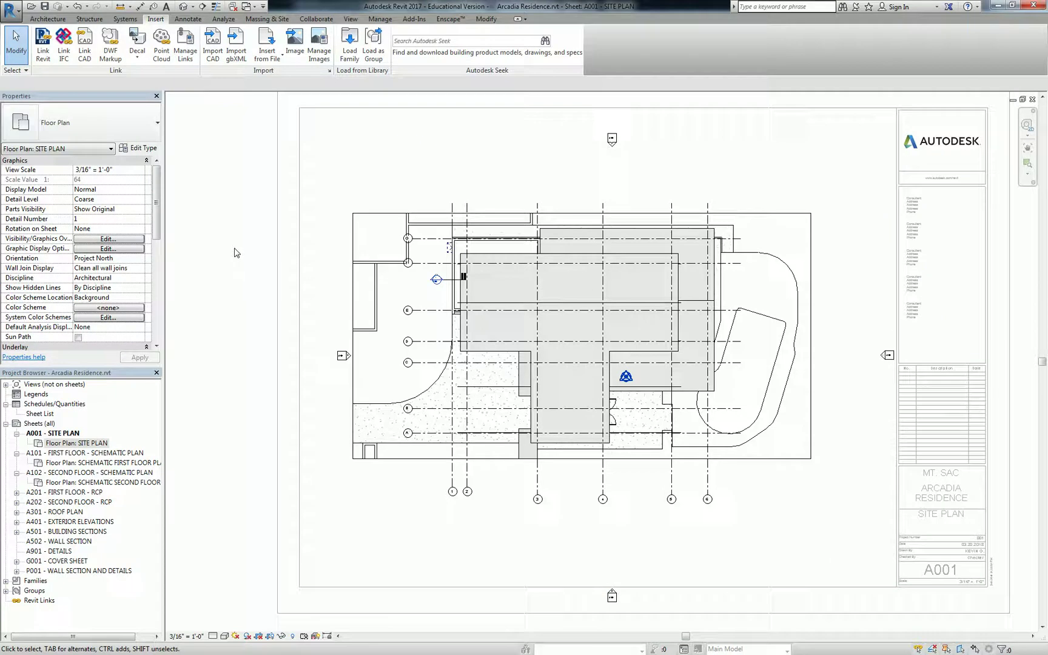
scroll(121, 254, "down", 5)
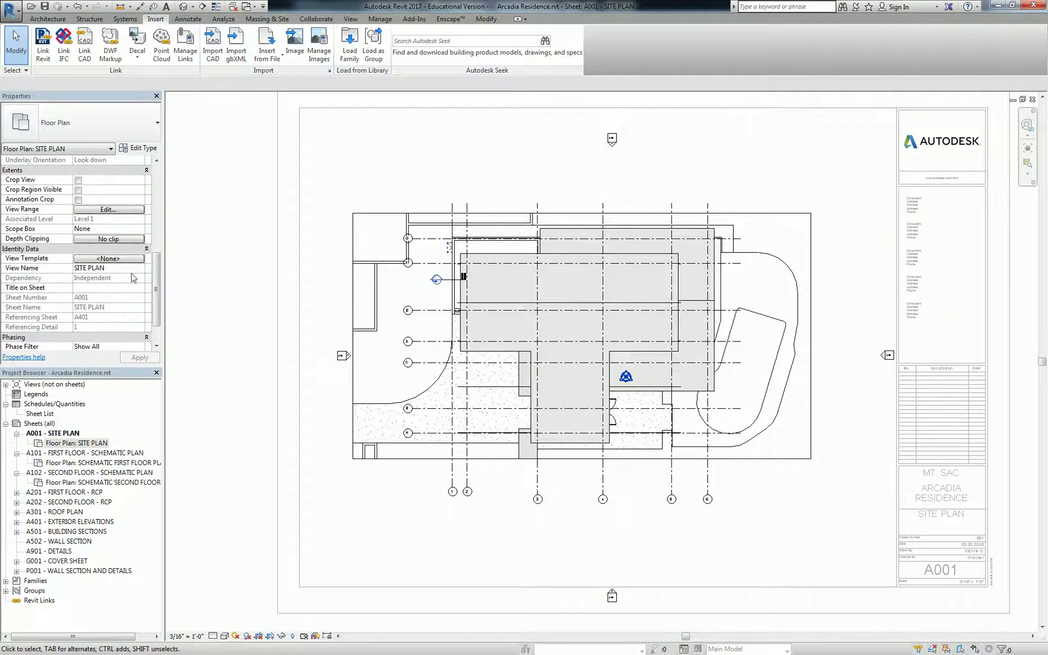
left_click(109, 259)
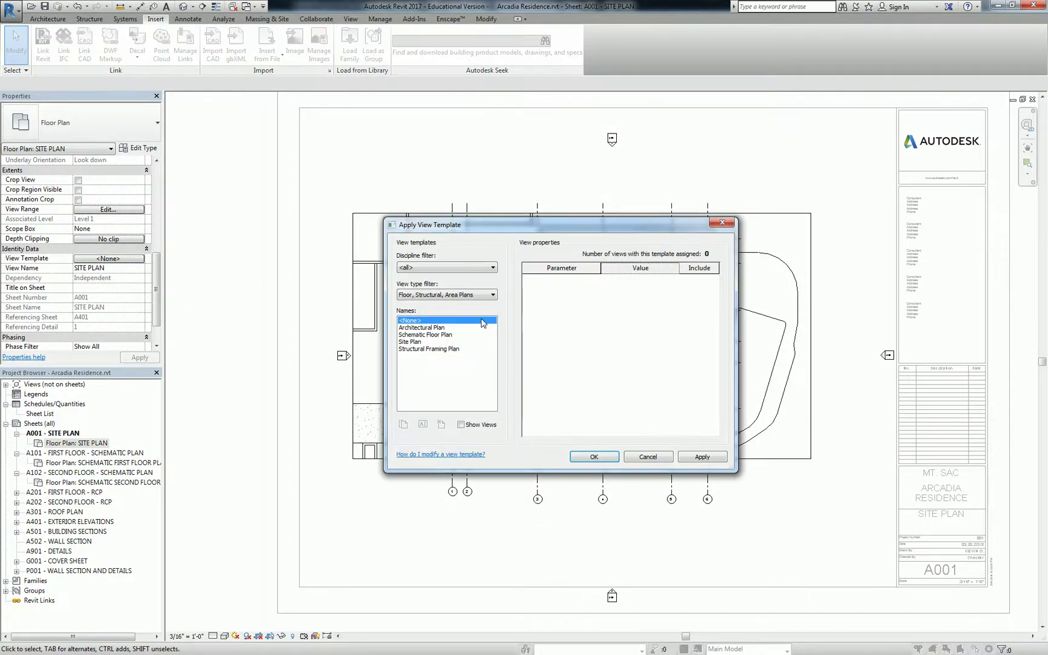
left_click(418, 343)
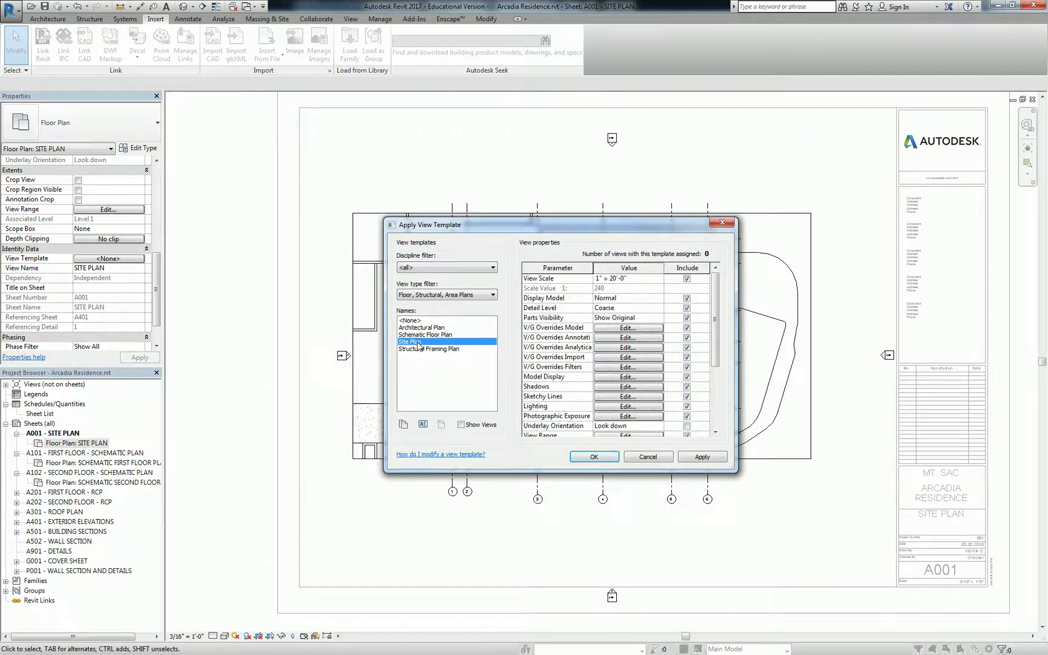
left_click(403, 424)
type("ARCH - S")
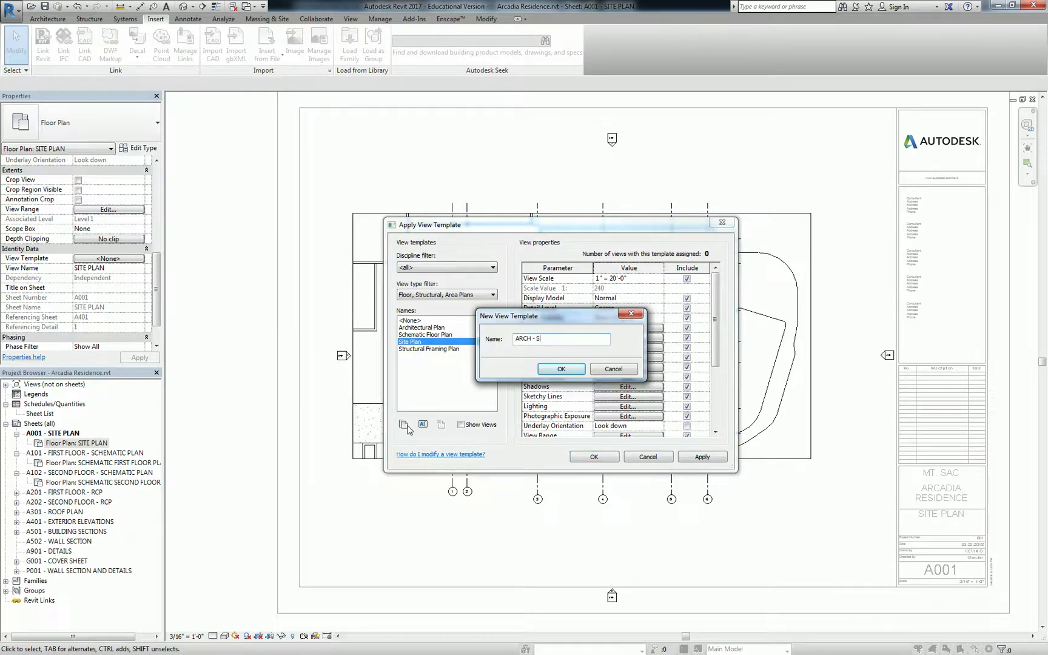
type("ite Plan")
key("Return")
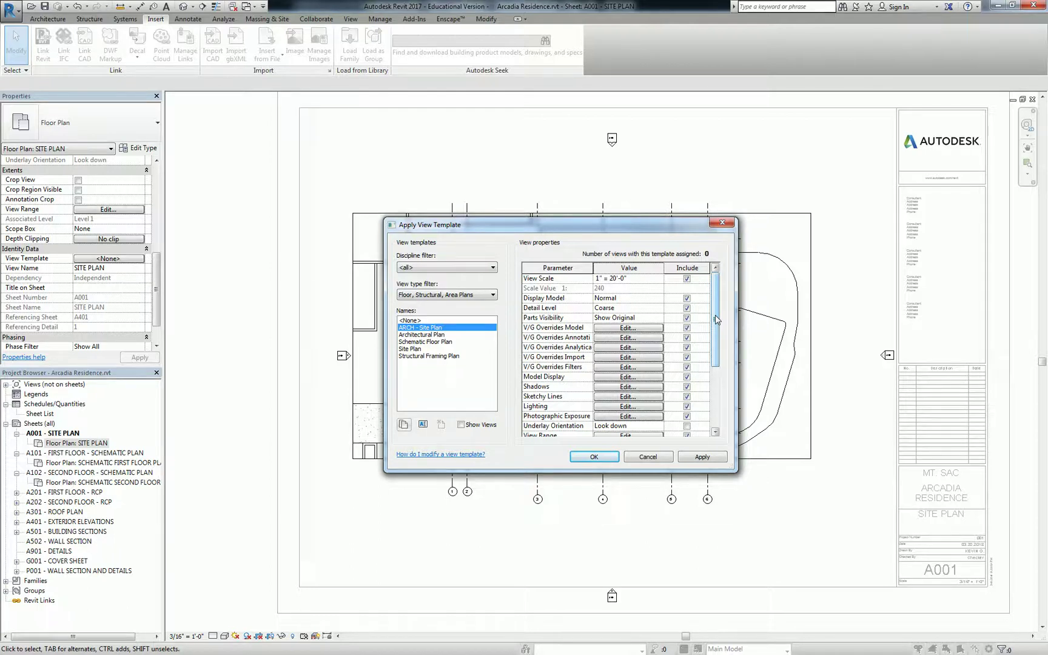
left_click_drag(737, 322, 778, 322)
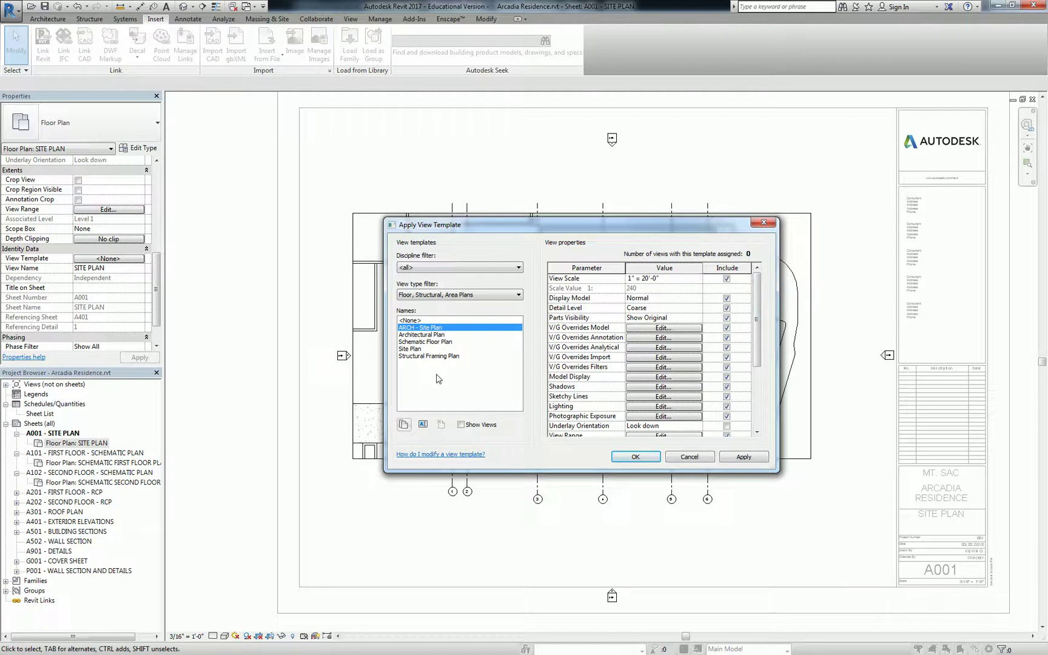
- Exclude the view properties from View Scale down to Photographic Exposure from the ARCH - Site Plan template
left_click(727, 279)
left_click(726, 298)
left_click(726, 308)
left_click(727, 317)
left_click(727, 328)
left_click(727, 337)
left_click(726, 348)
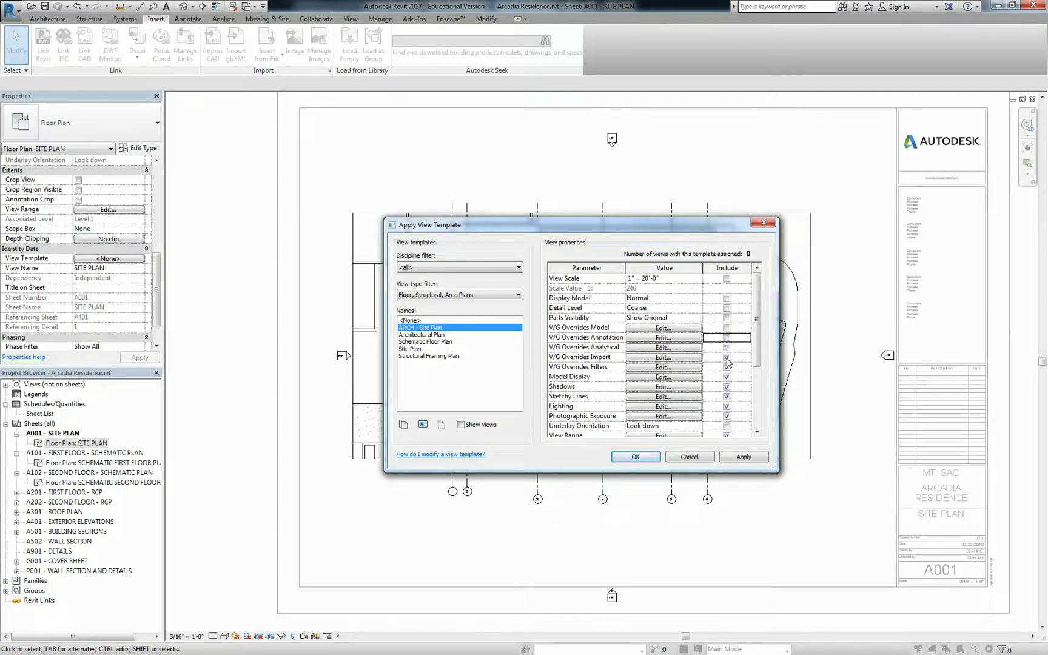
left_click(727, 367)
left_click(726, 376)
left_click(727, 386)
left_click(727, 397)
left_click(726, 406)
left_click(726, 416)
- Include the view properties from Photographic Exposure back up to View Scale in the ARCH - Site Plan template again
left_click(726, 416)
left_click(727, 406)
left_click(726, 396)
left_click(727, 387)
left_click(726, 377)
left_click(727, 366)
left_click(726, 348)
left_click(726, 337)
left_click(726, 328)
left_click(726, 318)
left_click(727, 298)
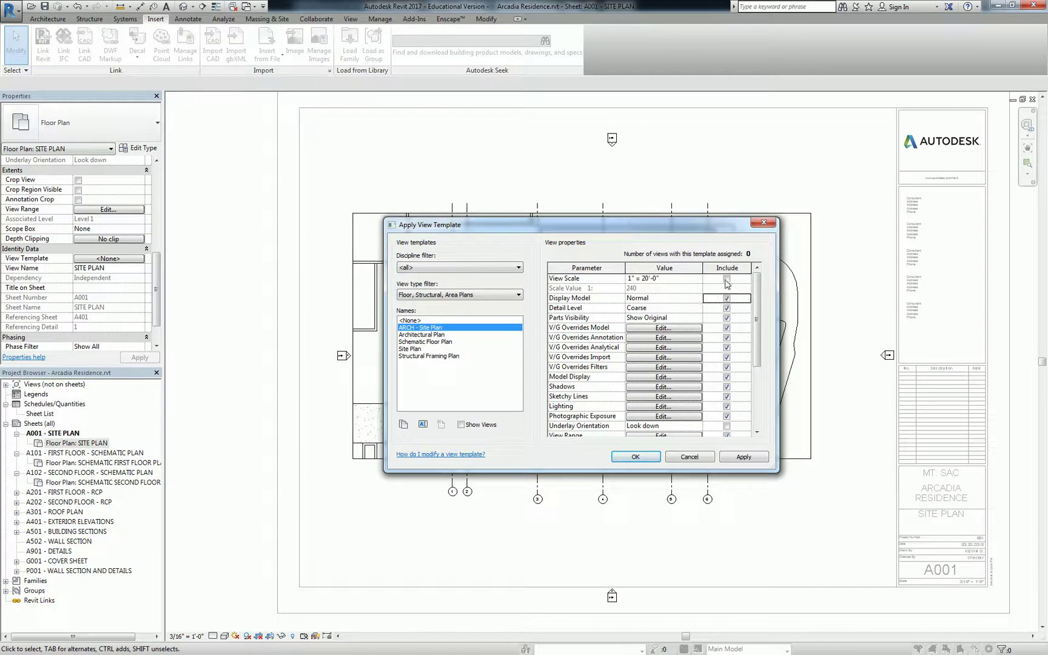
left_click(726, 278)
- Set the ARCH - Site Plan template's view scale to 3/16" = 1'-0"
left_click(690, 280)
left_click(698, 279)
left_click(699, 281)
left_click(697, 279)
left_click(650, 293)
- Set the ARCH - Site Plan template's detail level to Fine
left_click(670, 308)
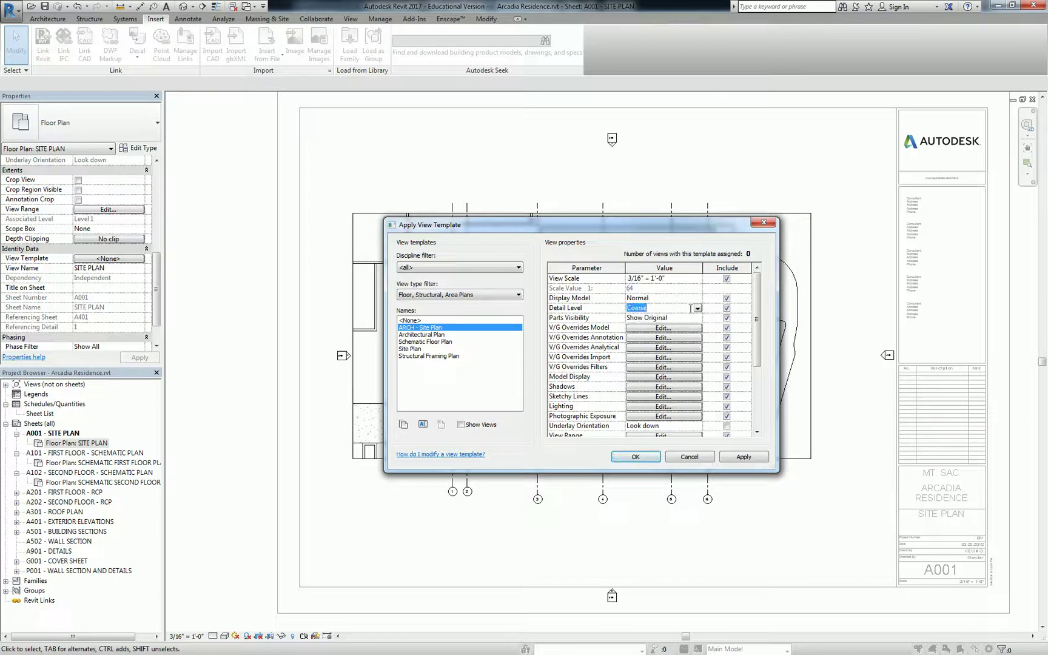
left_click(698, 308)
left_click(635, 334)
left_click(692, 319)
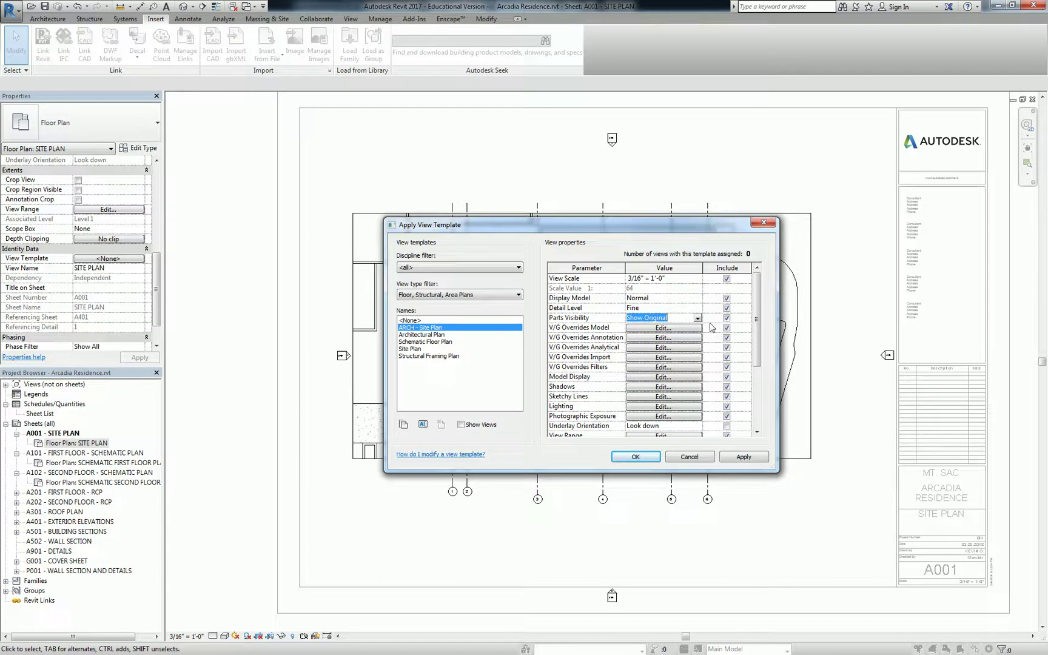
left_click(602, 330)
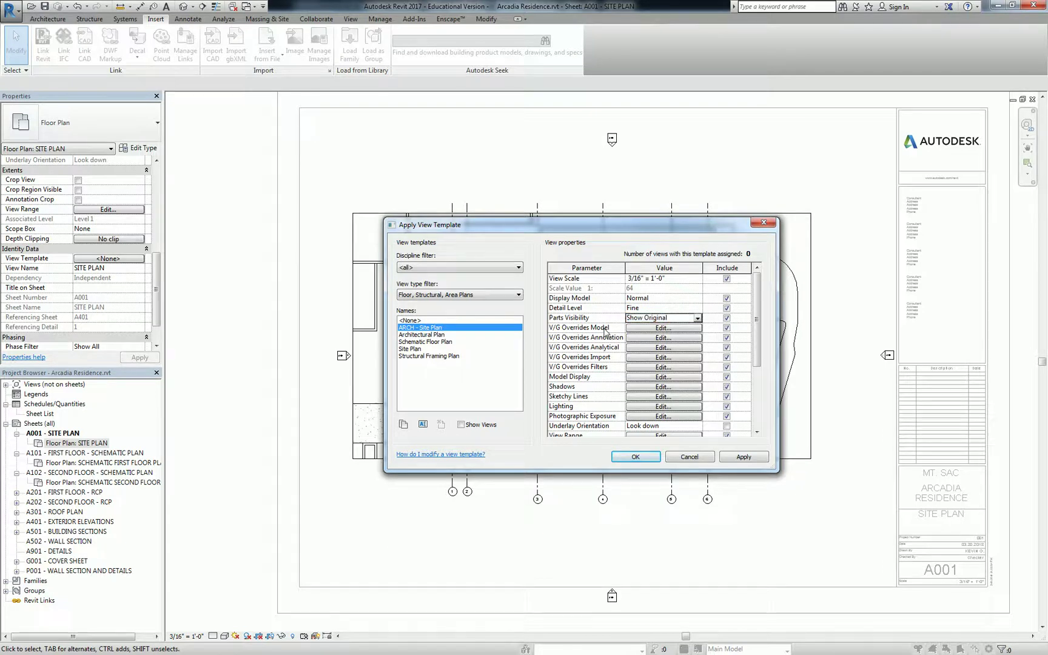
- Hide the Grids annotation category in the ARCH - Site Plan template's visibility/graphic overrides
left_click(656, 329)
left_click_drag(783, 277, 783, 319)
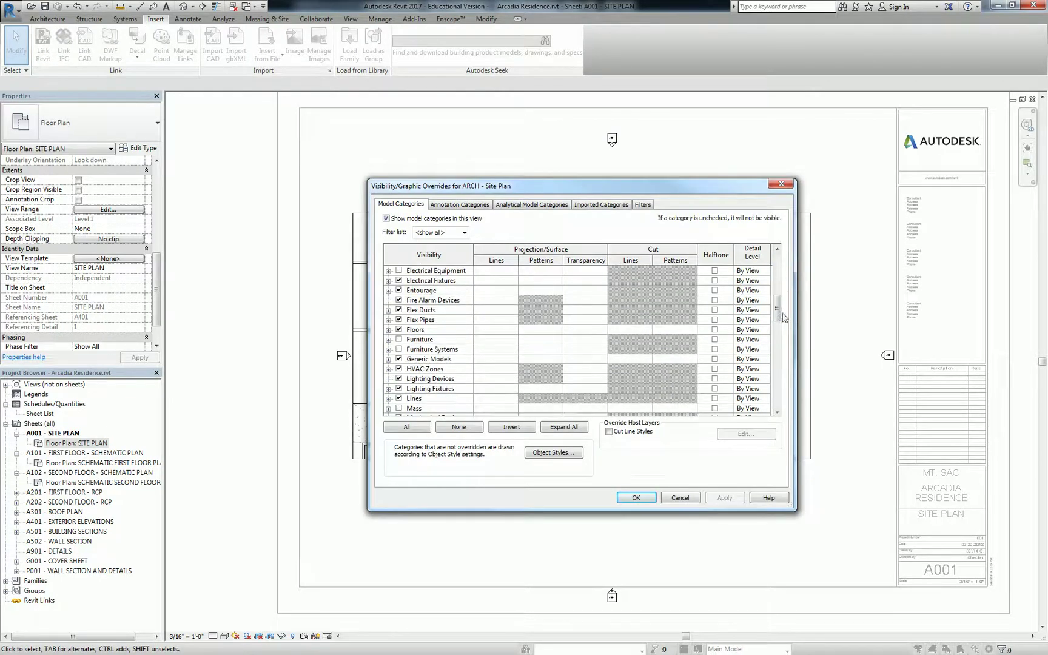
left_click(458, 205)
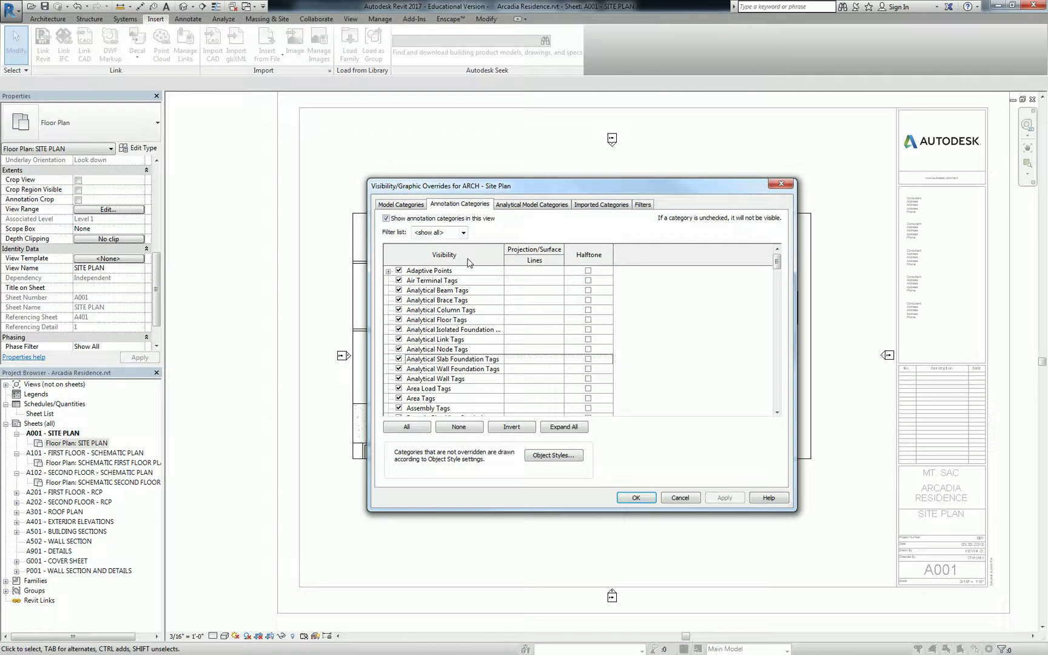
scroll(459, 344, "down", 4)
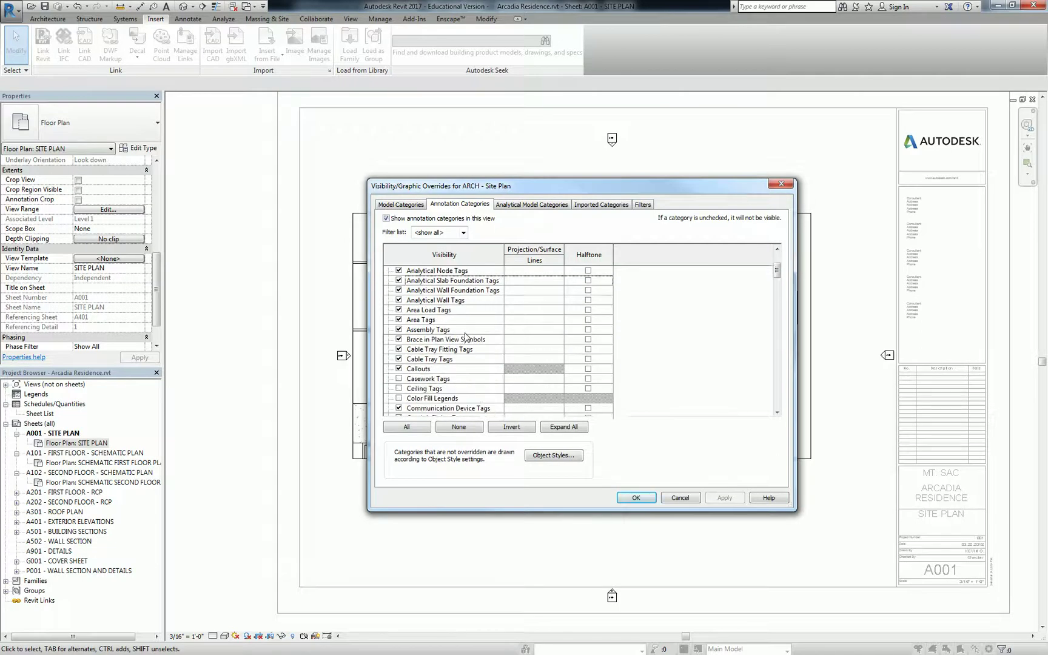
scroll(437, 354, "down", 8)
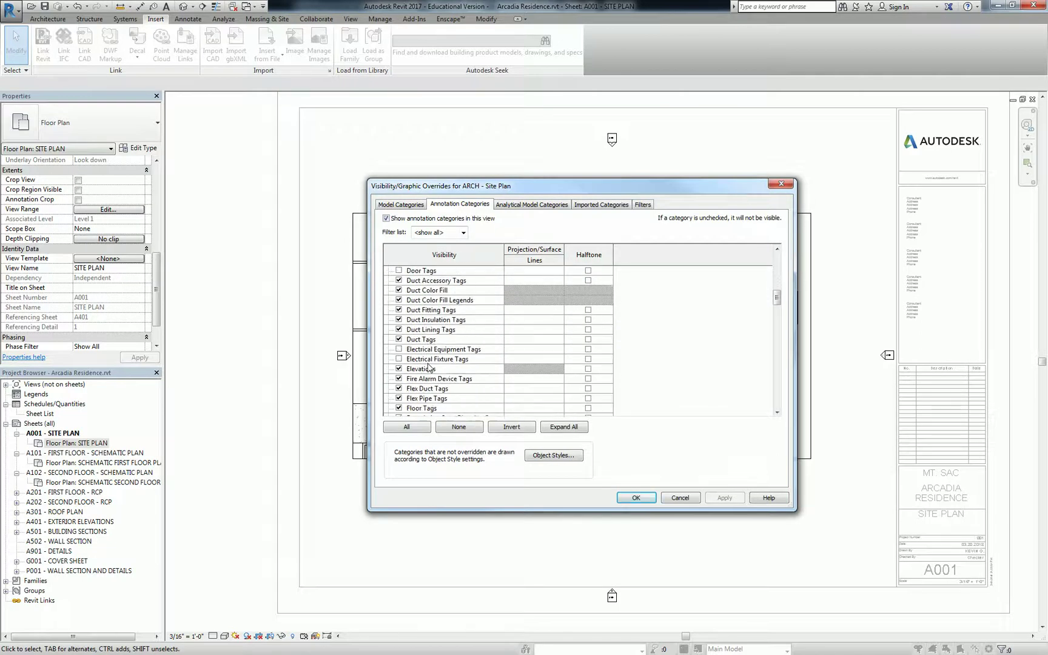
scroll(429, 367, "down", 1)
left_click(399, 388)
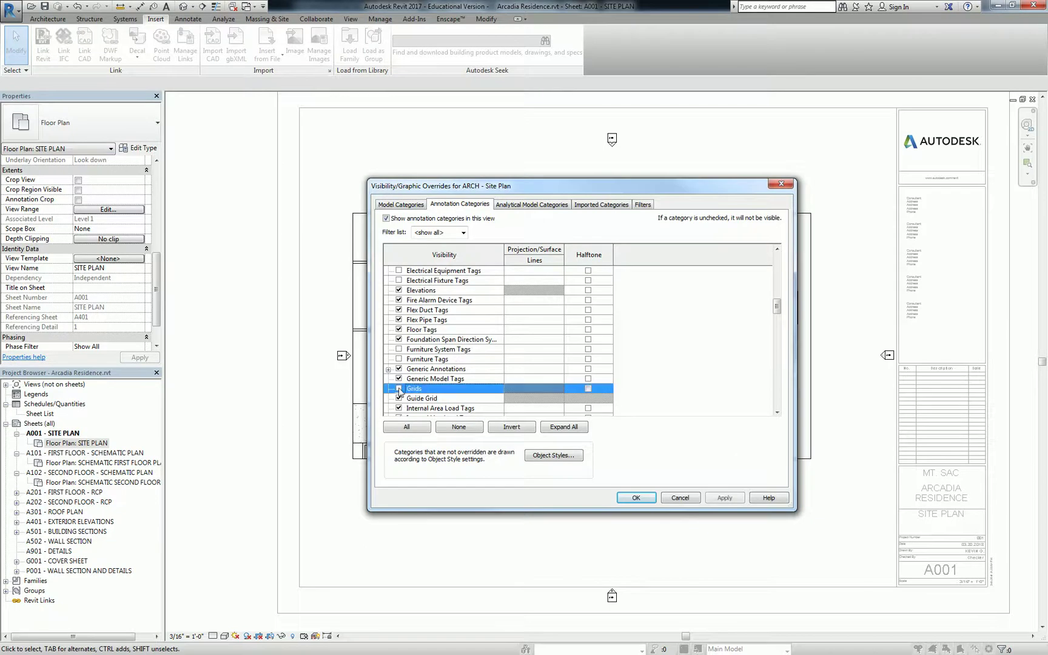
left_click(617, 497)
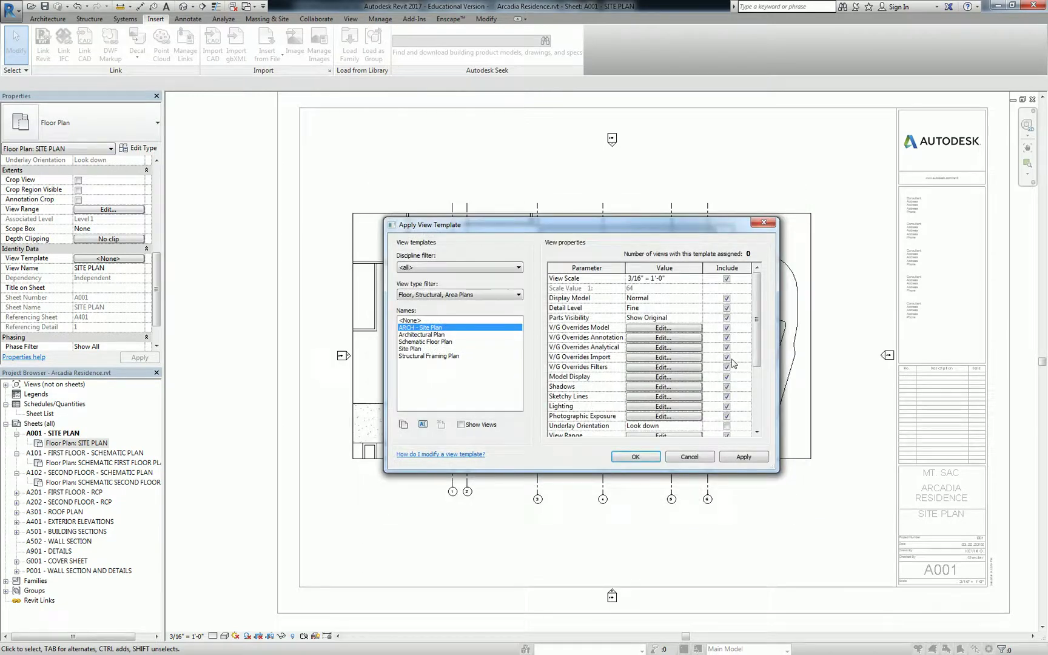
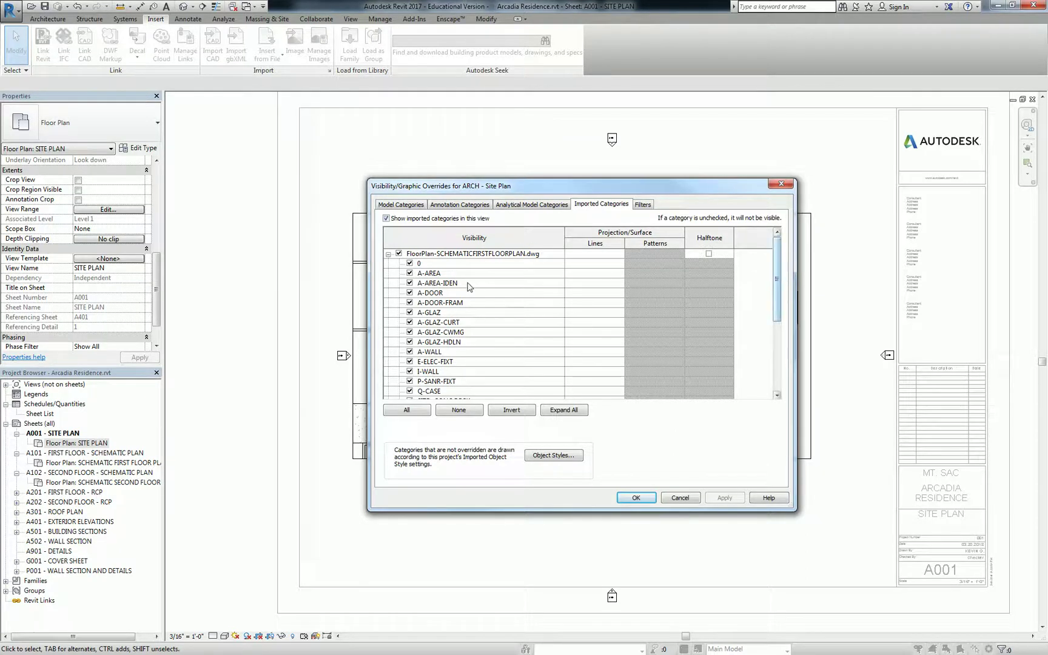
- Hide the layers from 0 through Q-CASE of the imported FloorPlan-SCHEMATICFIRSTFLOORPLAN.dwg in the template, leaving the SITE layers on
left_click(495, 264)
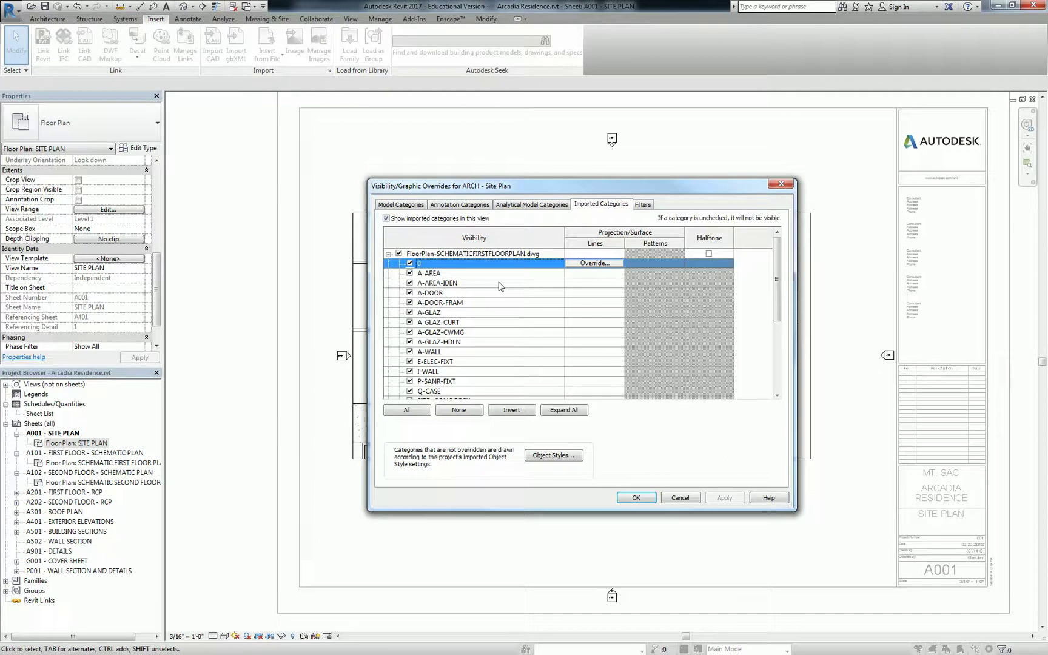
scroll(510, 303, "down", 3)
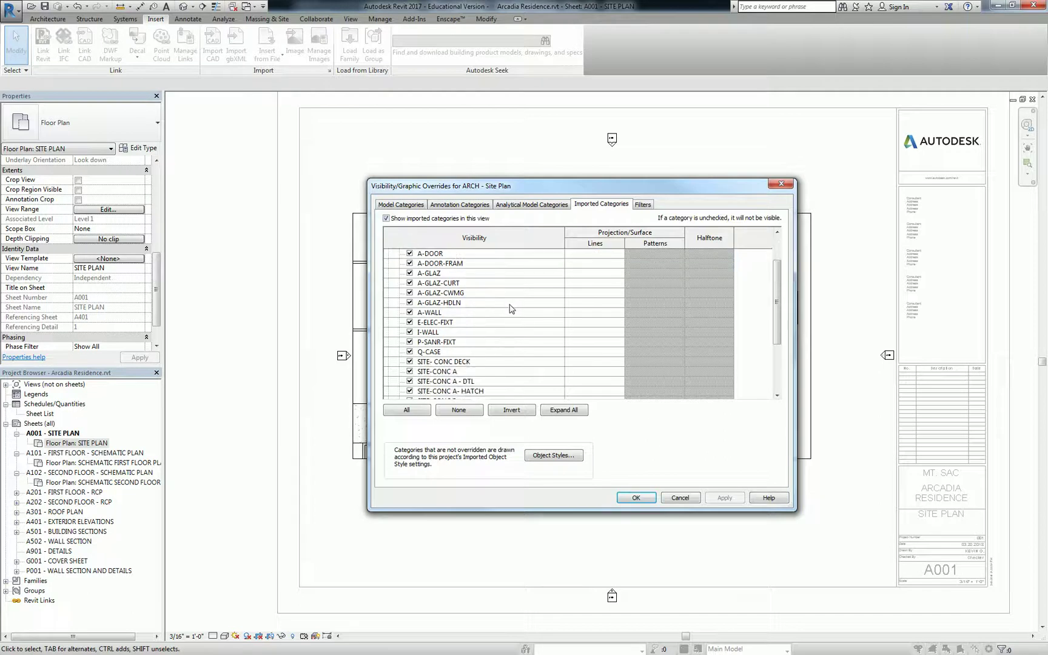
left_click(458, 323, "shift")
left_click(410, 322)
scroll(506, 340, "down", 2)
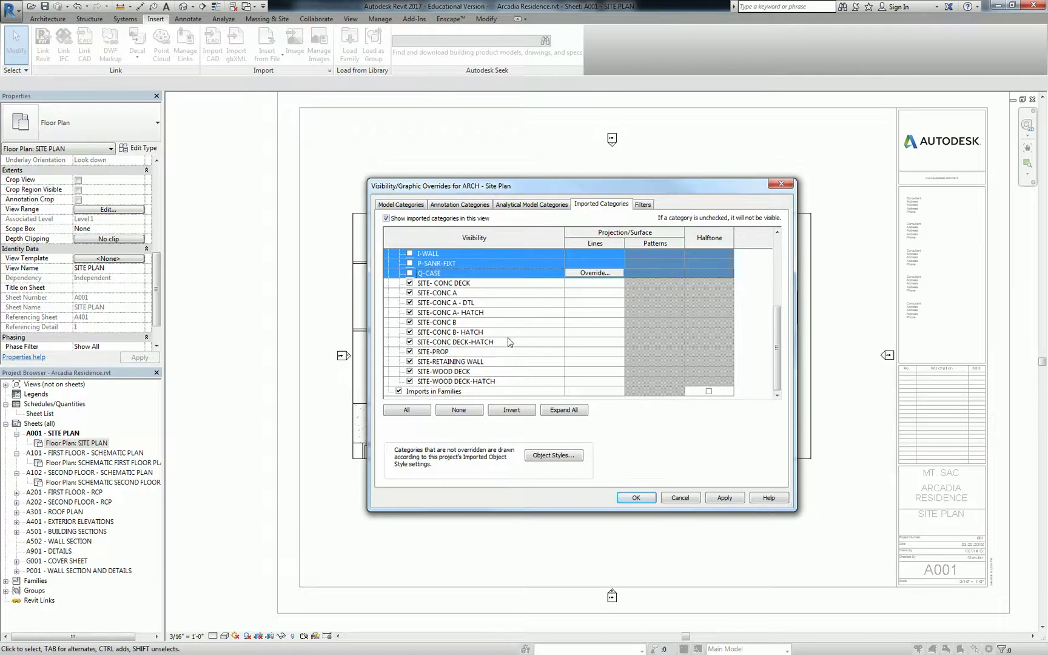
scroll(509, 343, "up", 3)
scroll(487, 317, "up", 3)
scroll(454, 291, "down", 1)
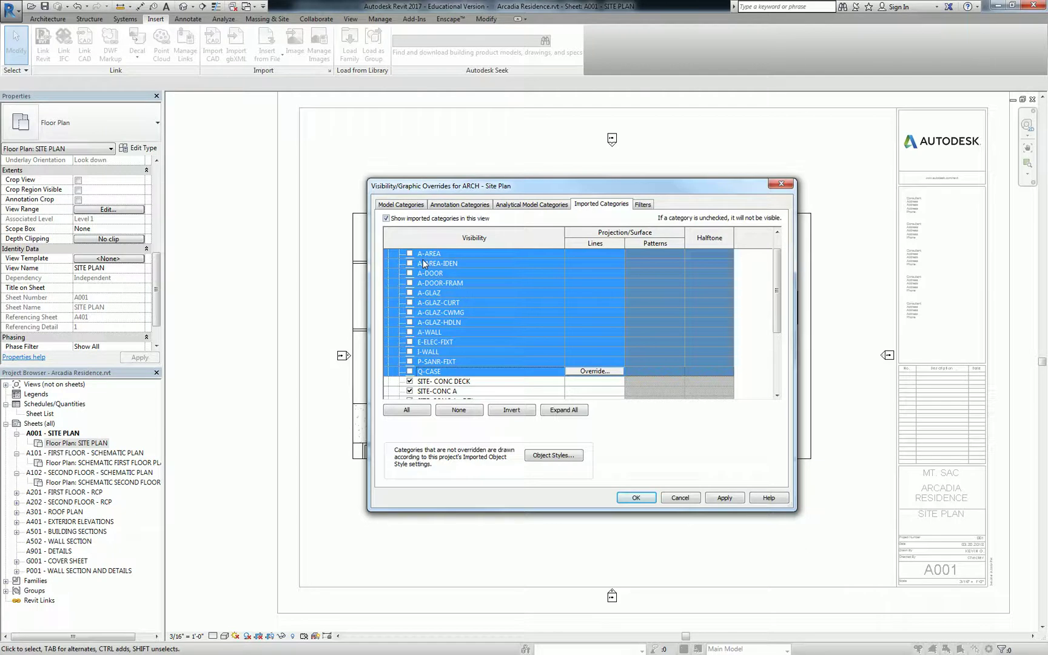
scroll(476, 320, "down", 4)
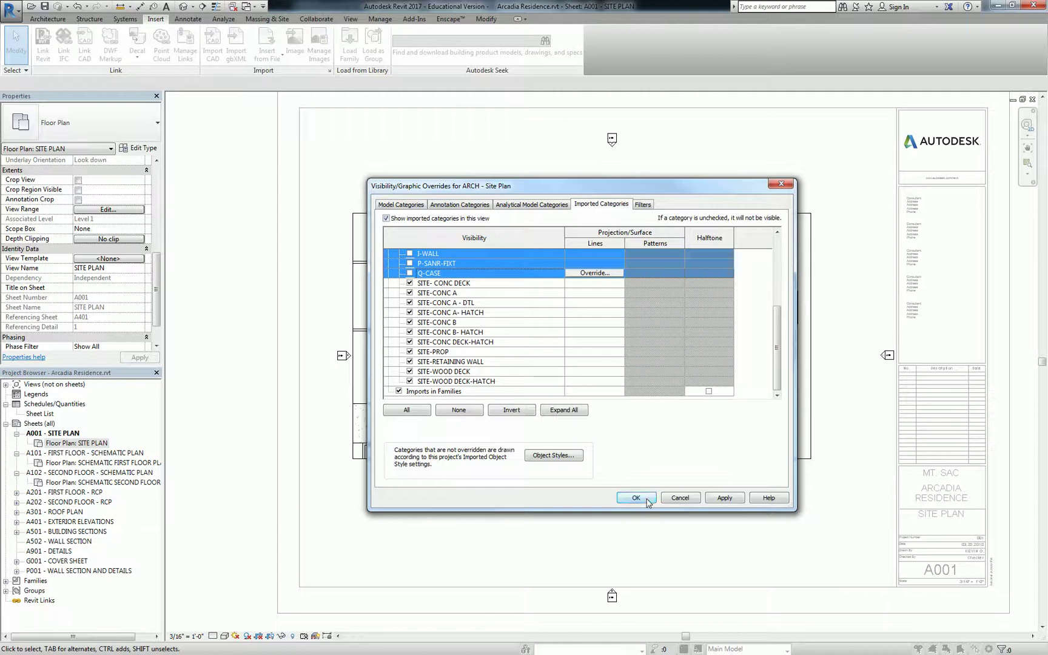
- Override the imported SITE-PROP layer's projection lines with line weight 8 and the colour black
left_click(495, 284)
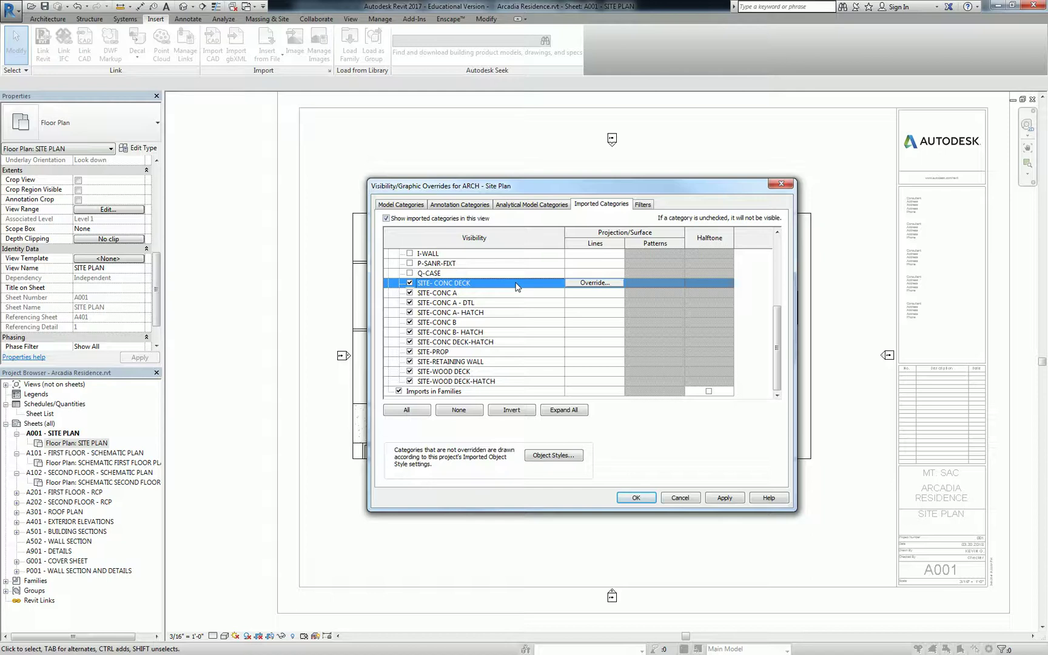
left_click(505, 353)
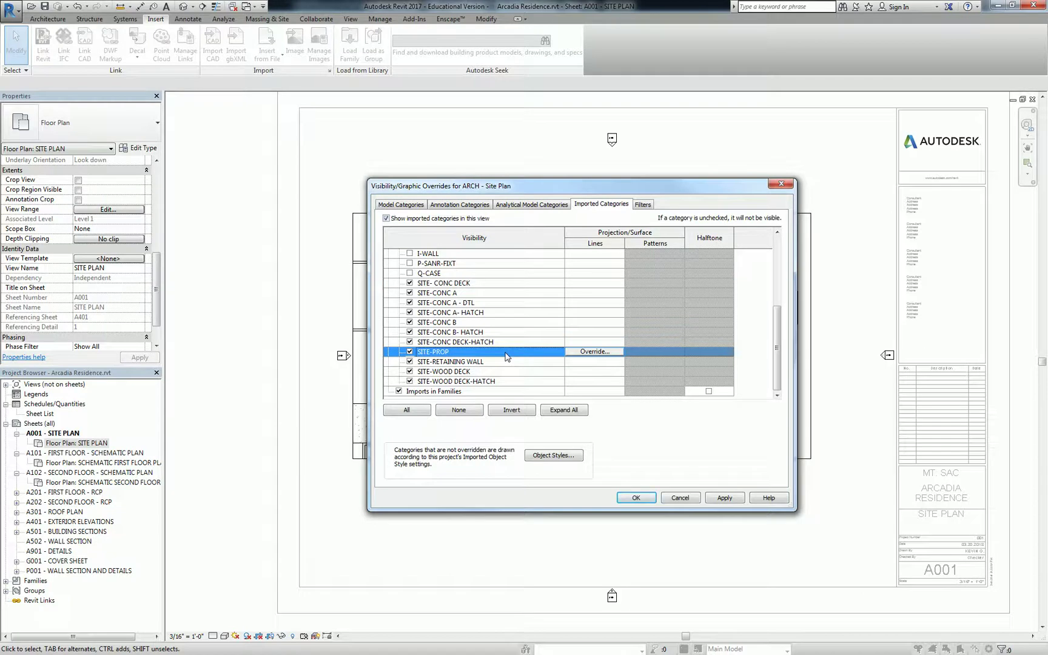
left_click(591, 353)
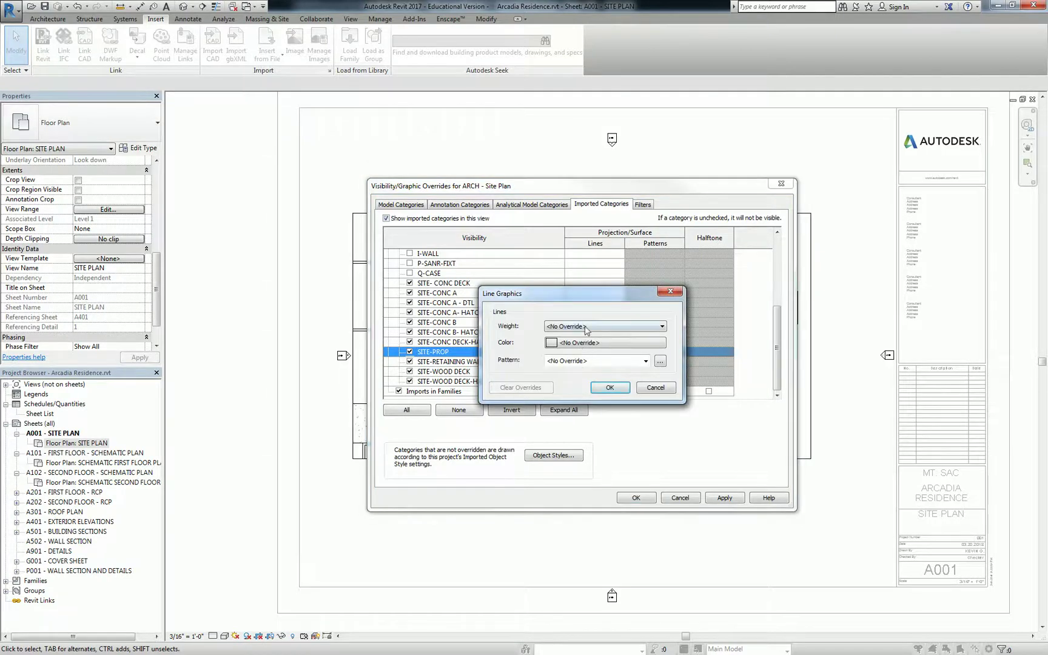
left_click(587, 328)
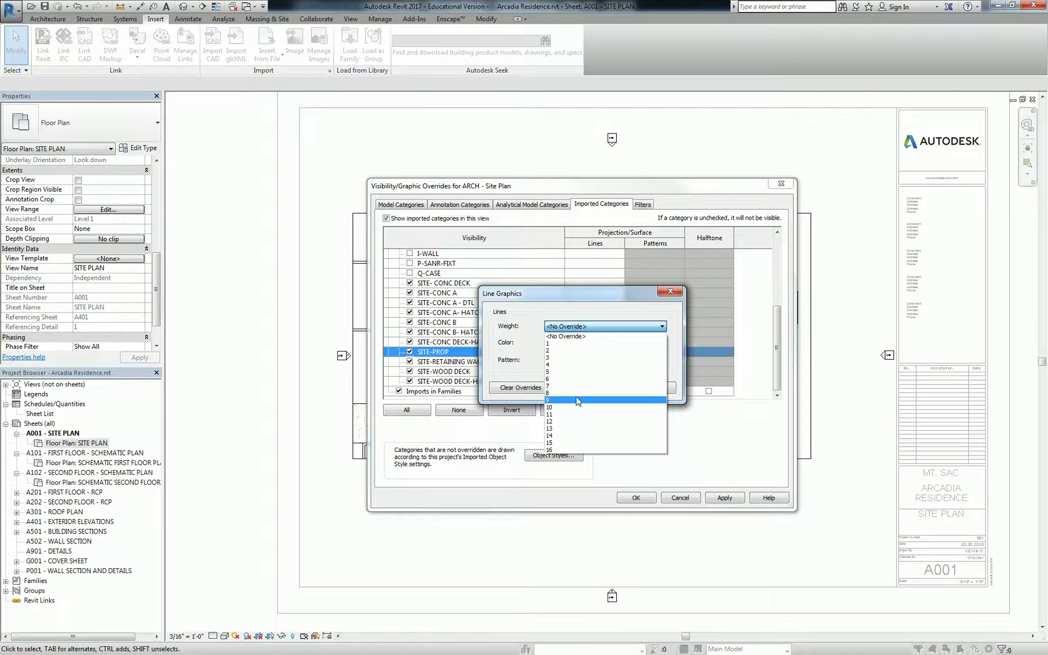
left_click(576, 393)
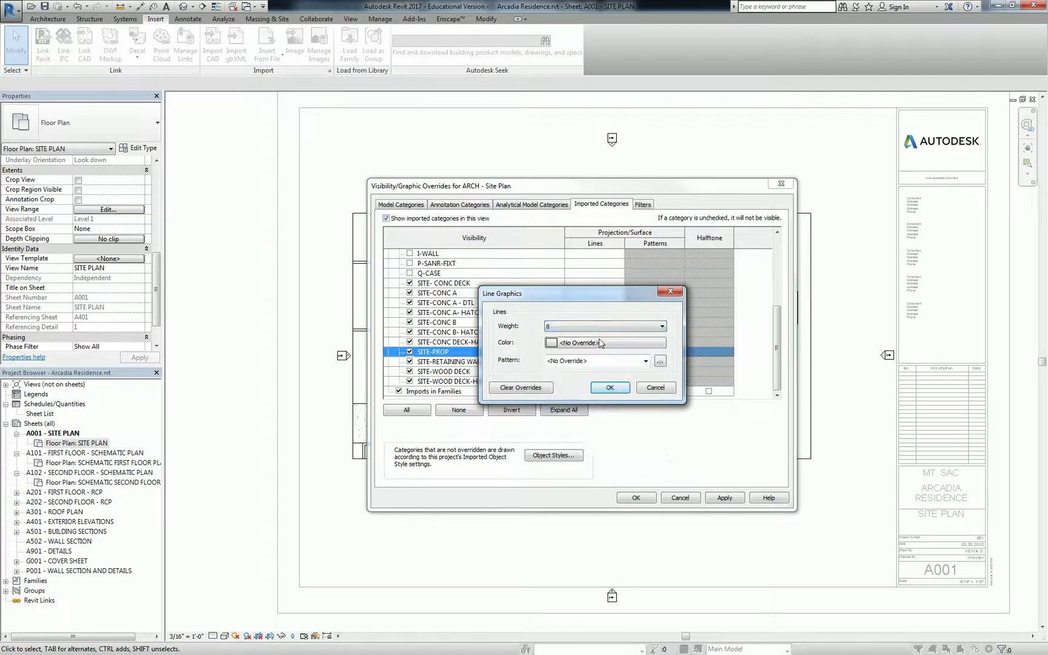
left_click(601, 344)
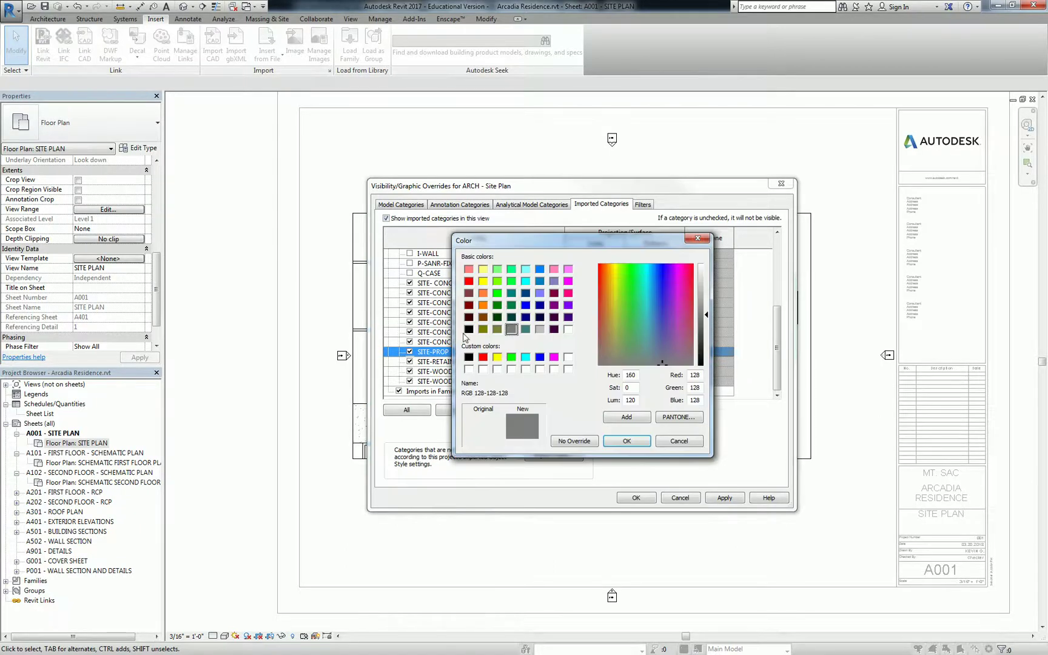
left_click(469, 329)
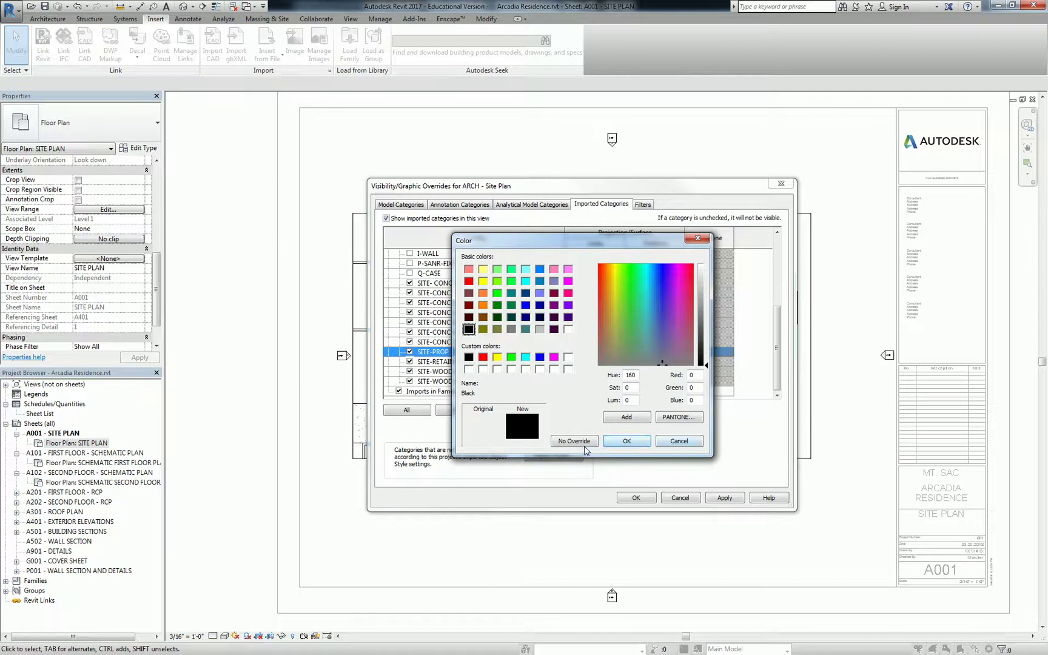
left_click(625, 443)
- Set the SITE-PROP layer's line pattern override to Double Dash 3/8"
left_click(591, 364)
scroll(613, 272, "down", 8)
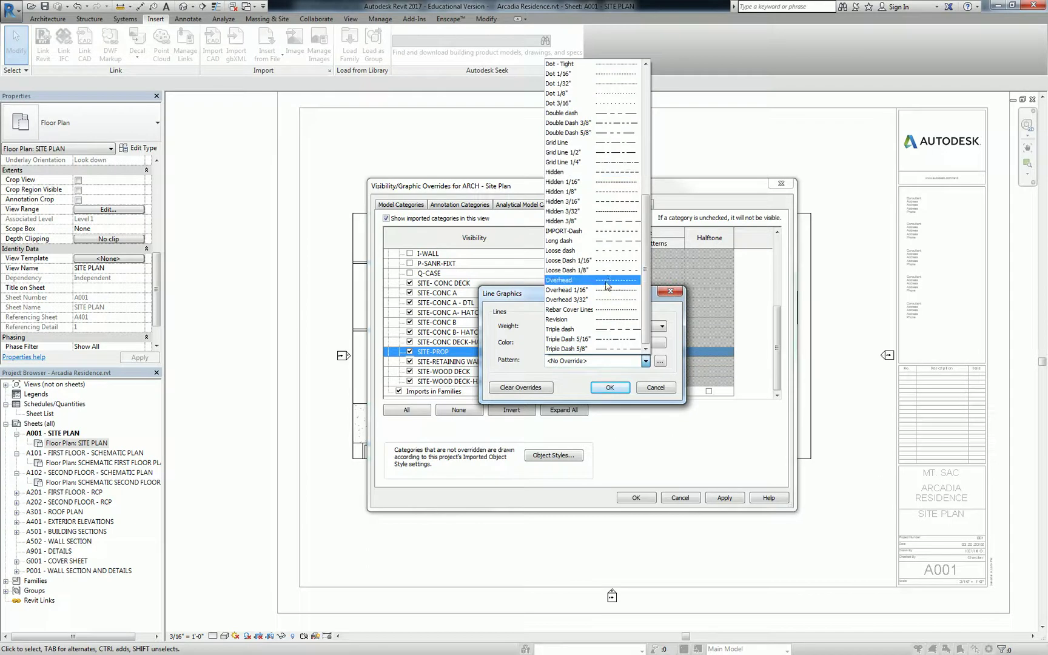
scroll(606, 292, "up", 6)
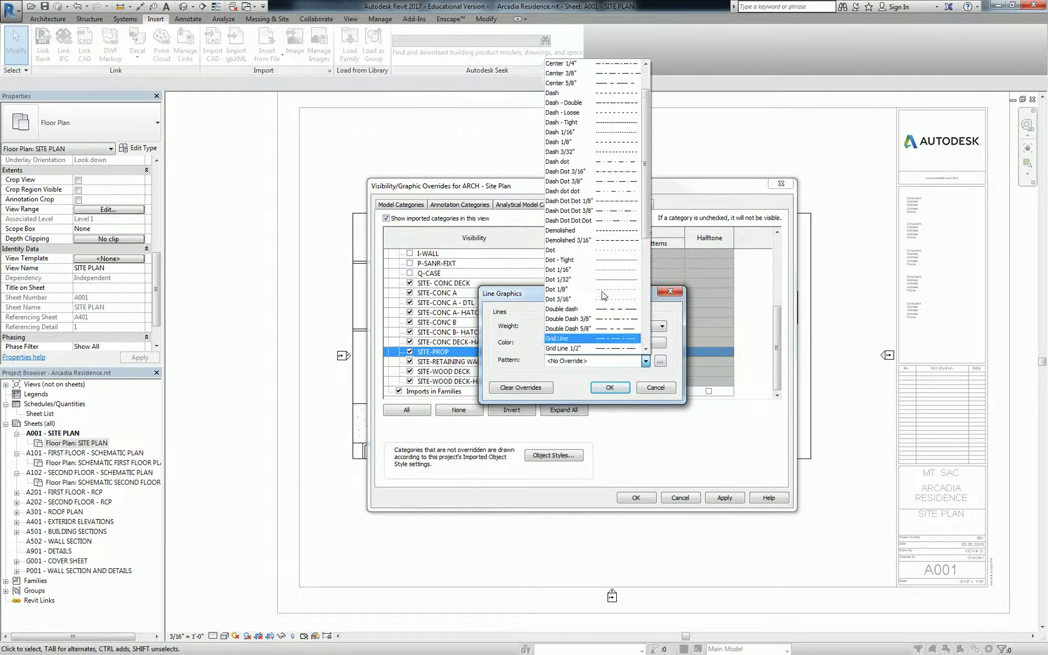
scroll(607, 222, "down", 1)
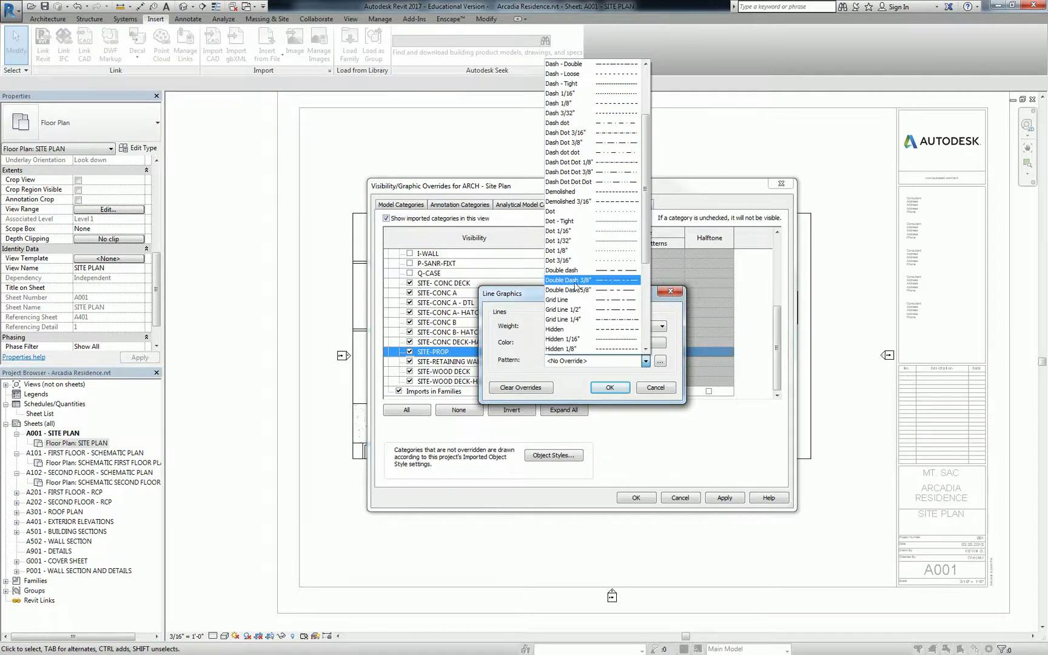
left_click(574, 281)
left_click(610, 386)
- Accept the visibility overrides, apply the ARCH - Site Plan template to the site plan view and inspect the drawing
left_click(636, 498)
left_click(635, 456)
scroll(340, 230, "up", 5)
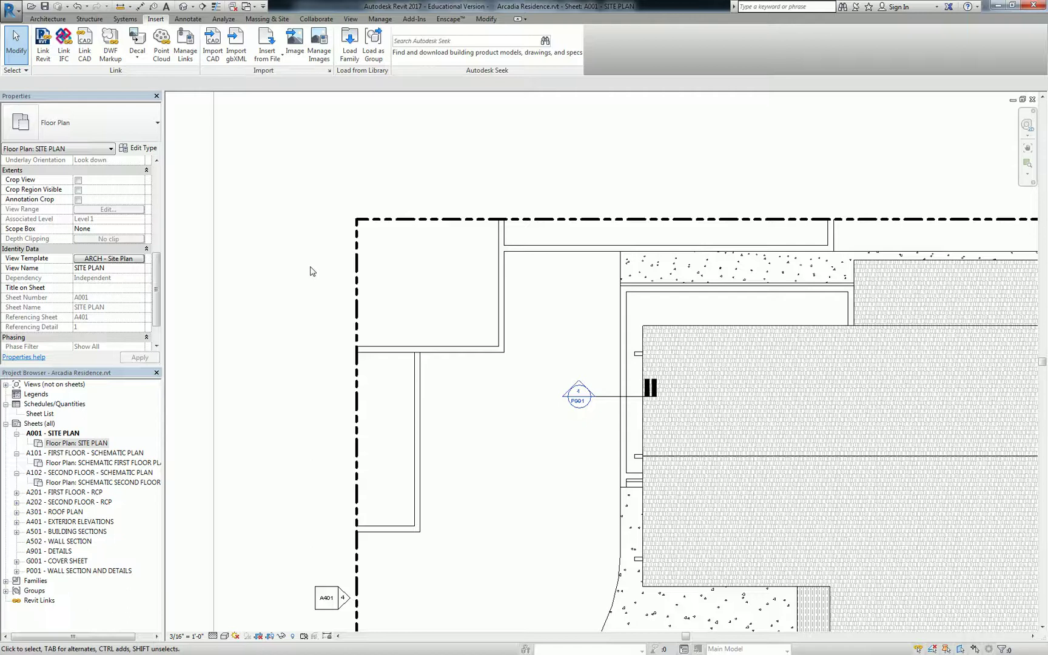
scroll(452, 265, "down", 4)
middle_click_drag(498, 292, 455, 249)
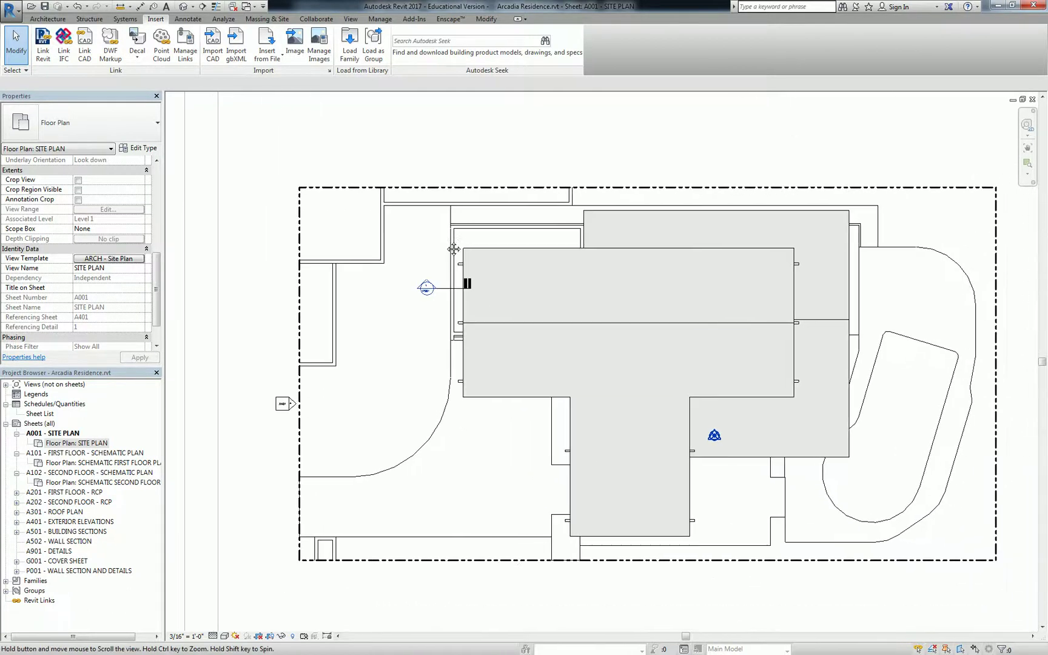
scroll(485, 267, "up", 2)
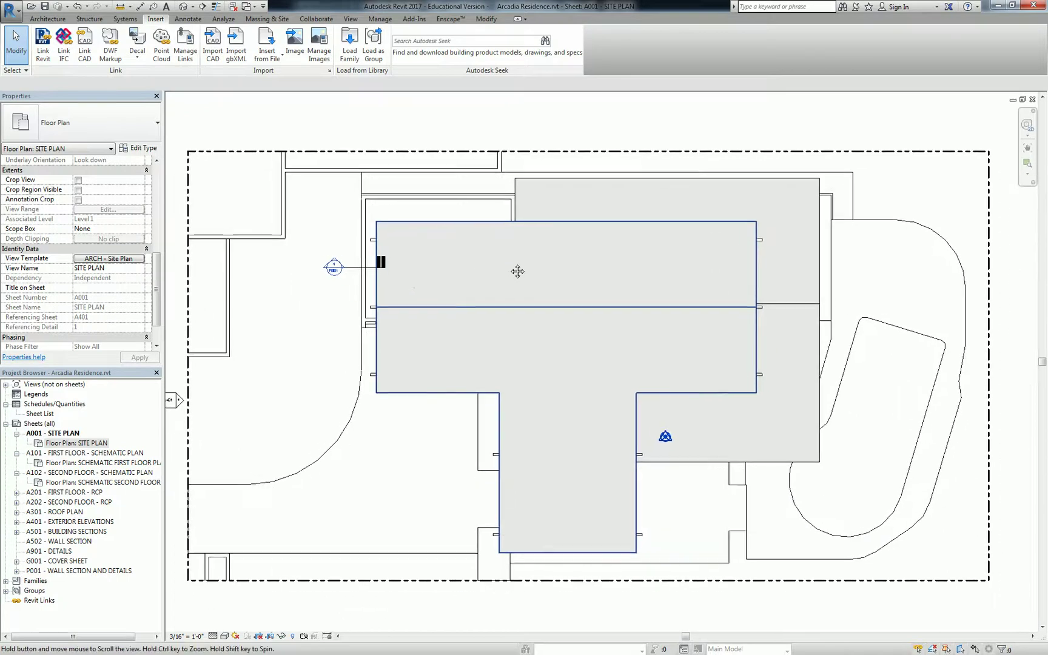
middle_click_drag(518, 273, 503, 265)
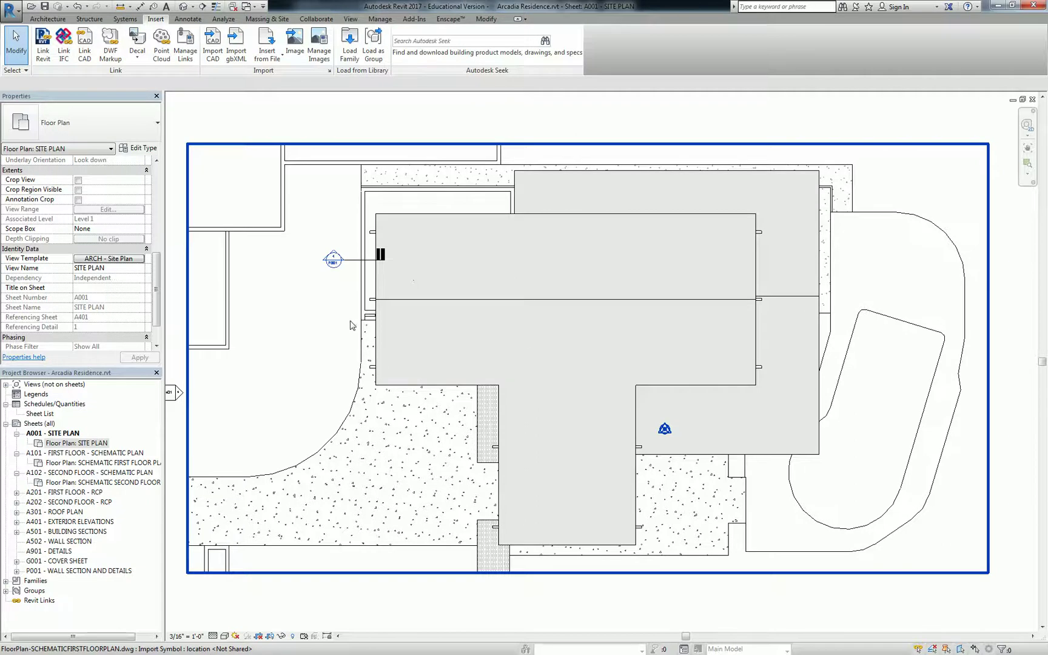
- Edit the ARCH - Site Plan template's import overrides and set the SITE-RETAINING WALL layer's line weight to 5
left_click(129, 260)
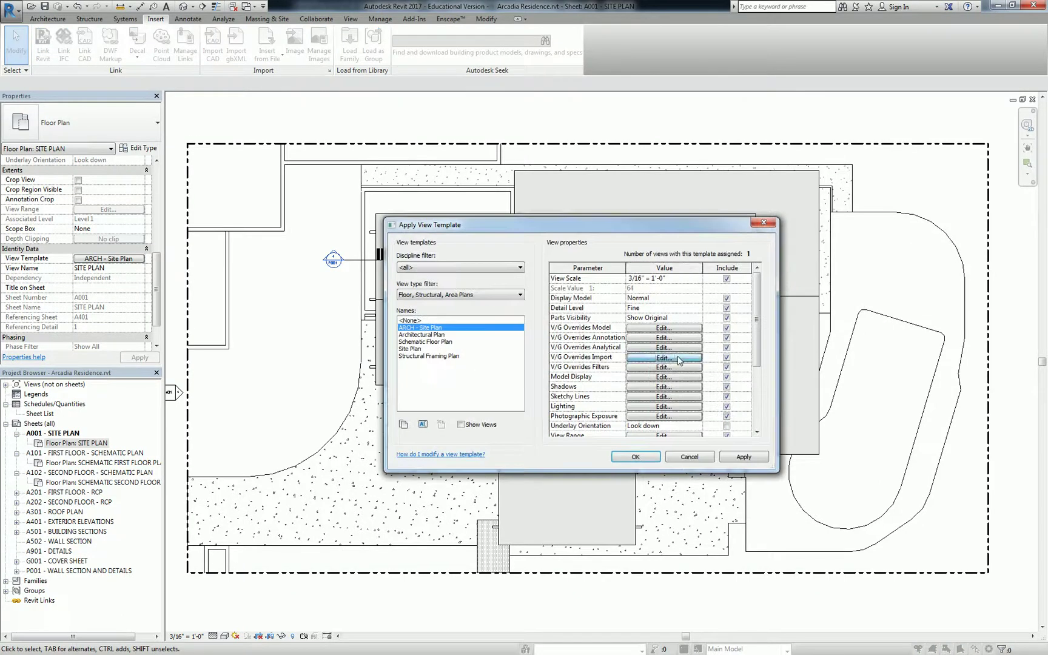
left_click(679, 358)
left_click(388, 254)
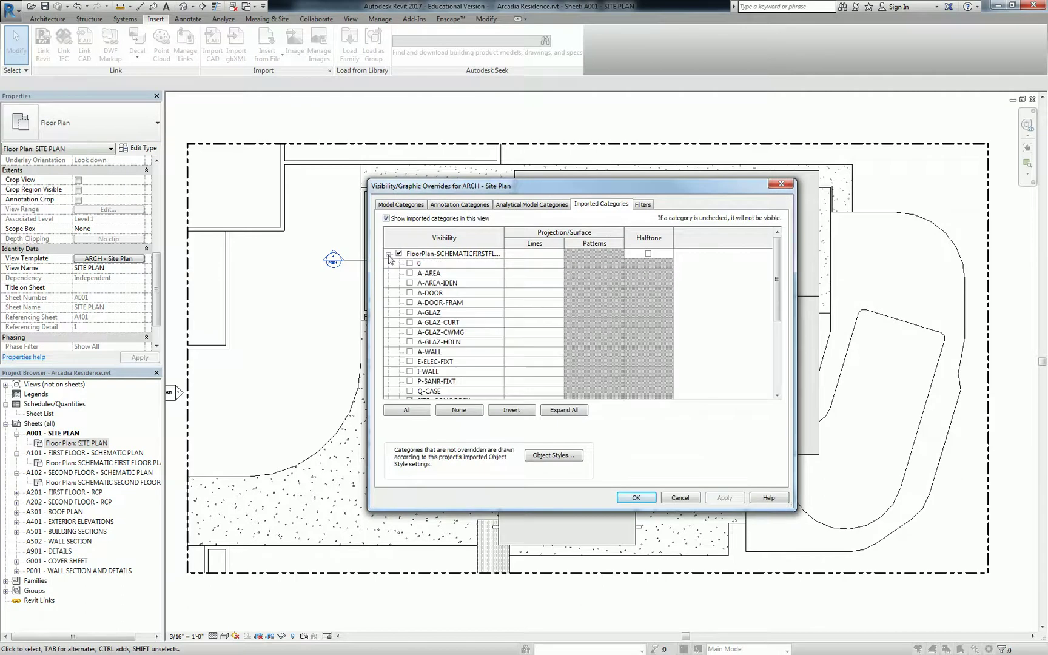
scroll(525, 320, "down", 6)
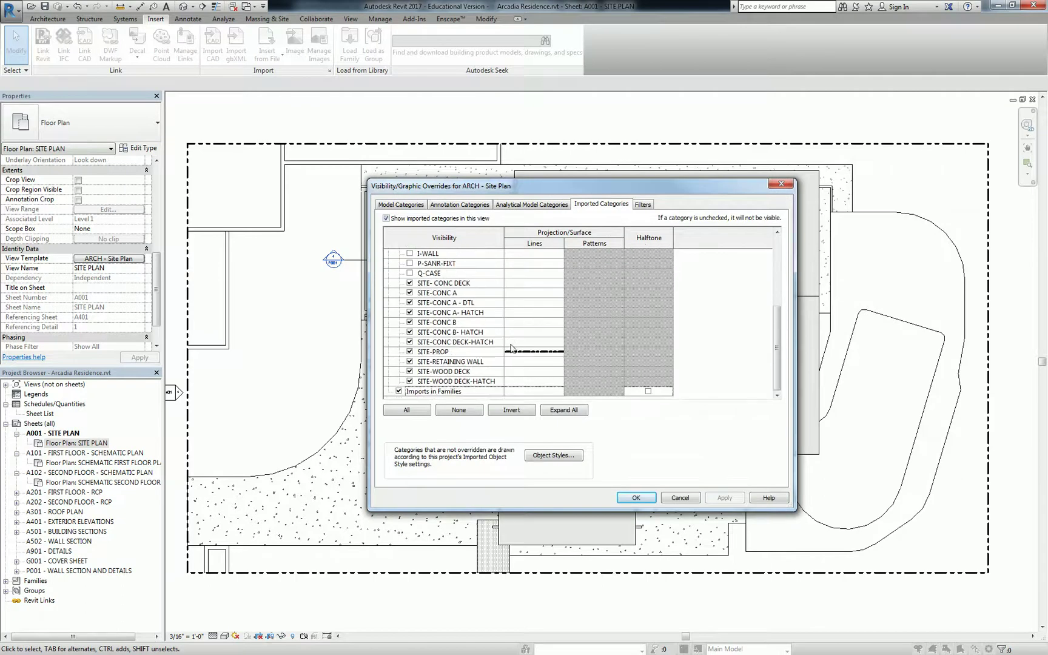
left_click(533, 365)
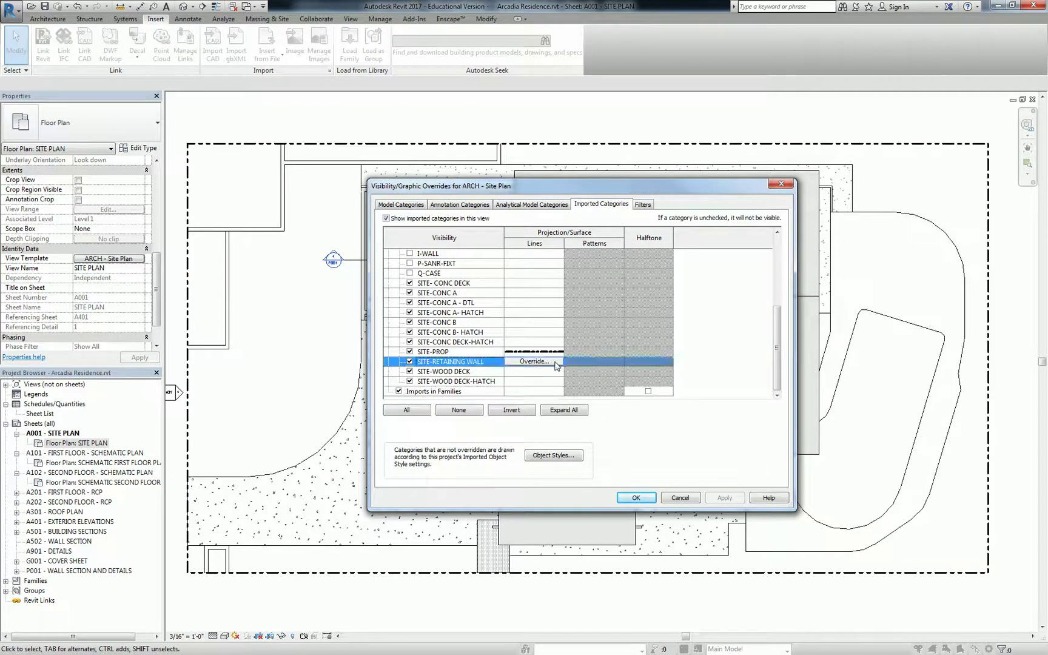
left_click(559, 364)
left_click(574, 331)
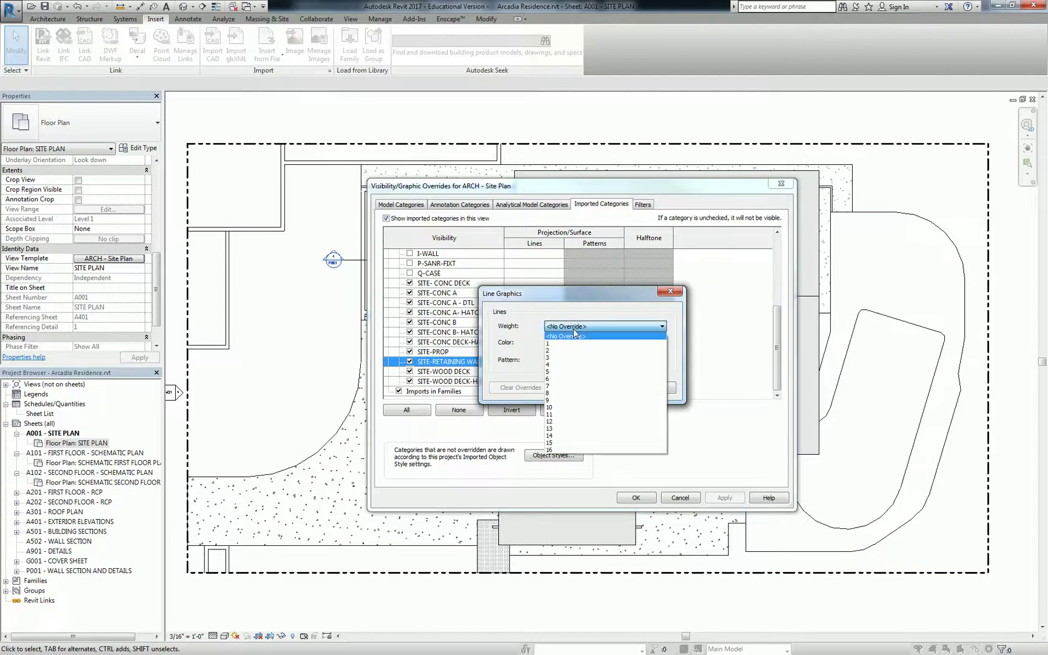
left_click(569, 372)
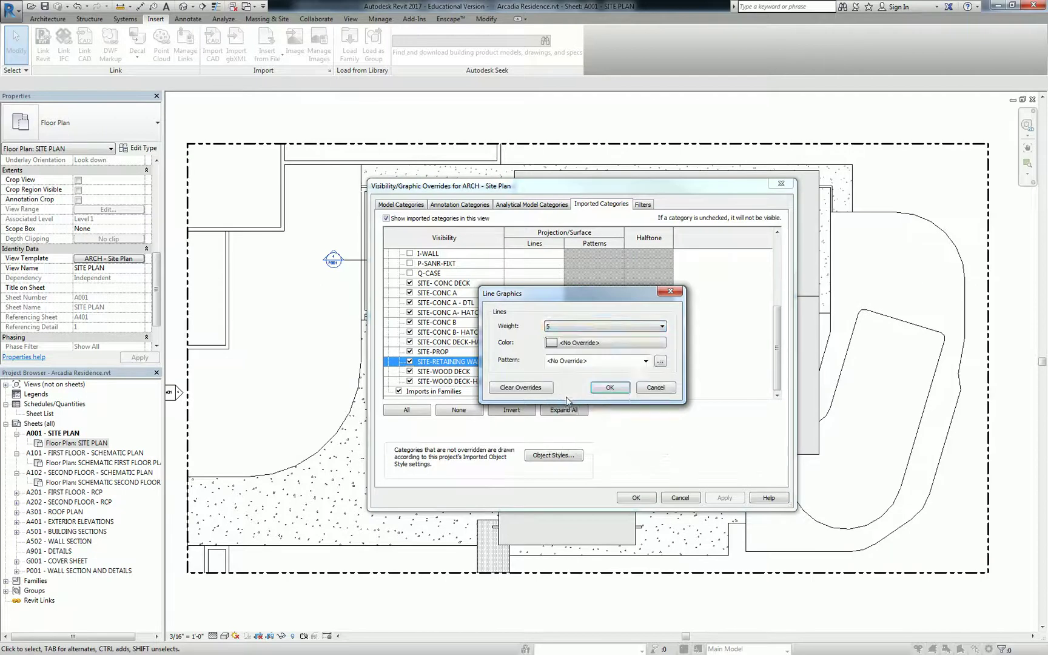
left_click(610, 387)
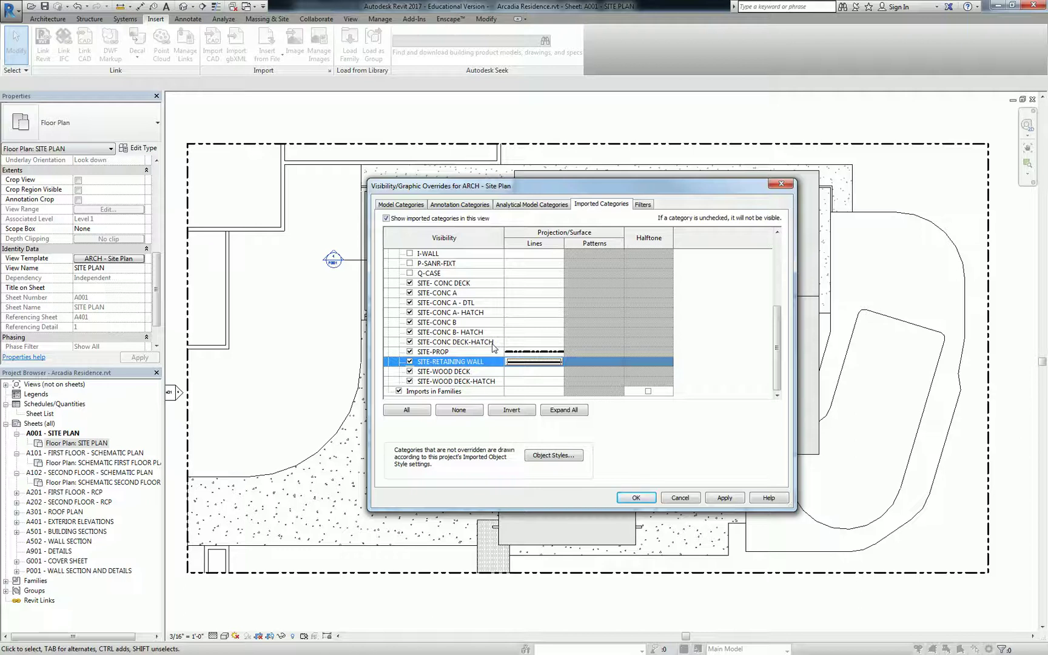
left_click(529, 314)
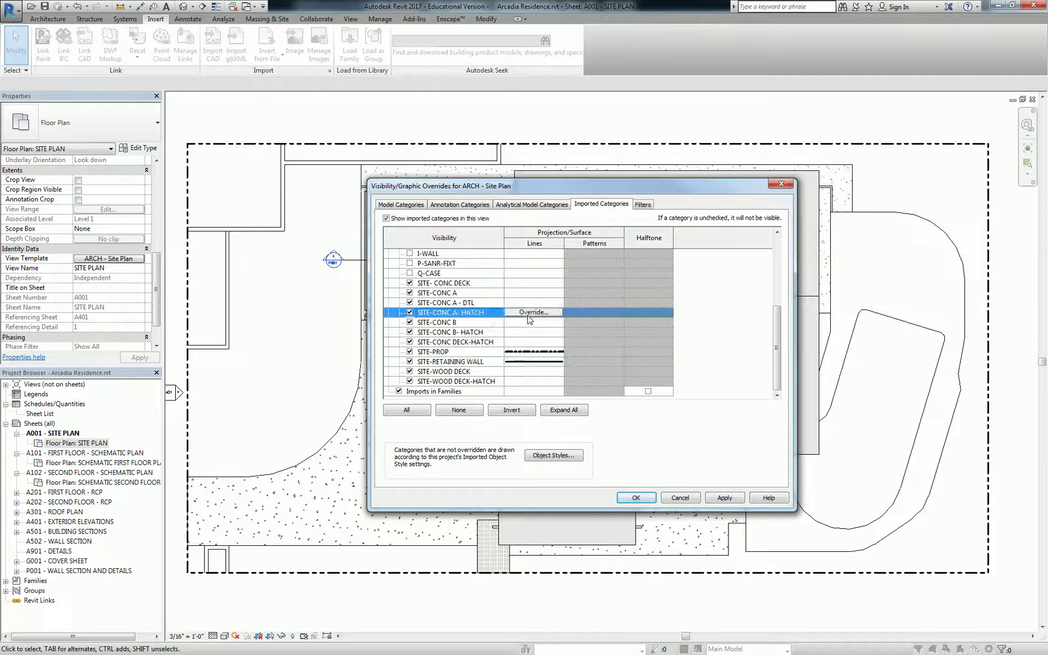
left_click(529, 313)
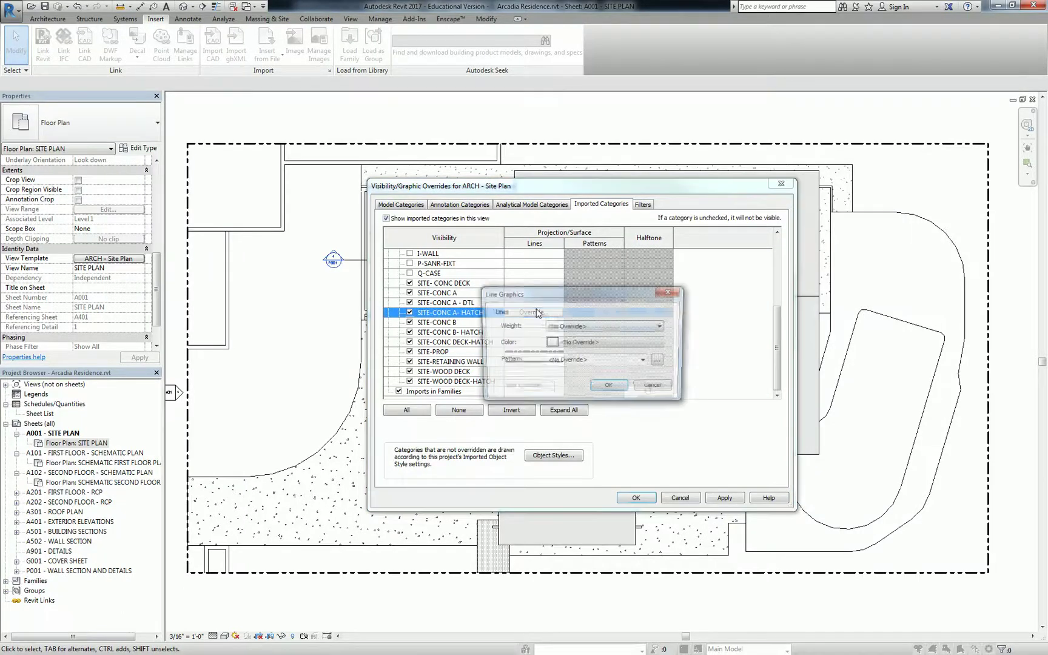
left_click(593, 343)
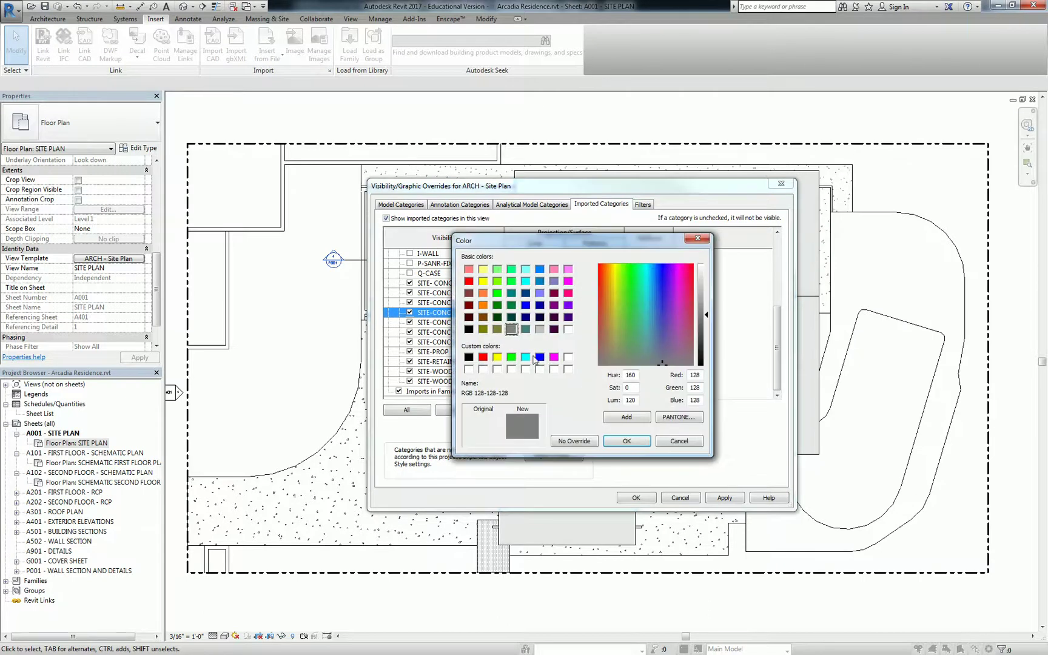
left_click(705, 313)
left_click_drag(705, 313, 707, 307)
left_click(623, 442)
left_click(585, 362)
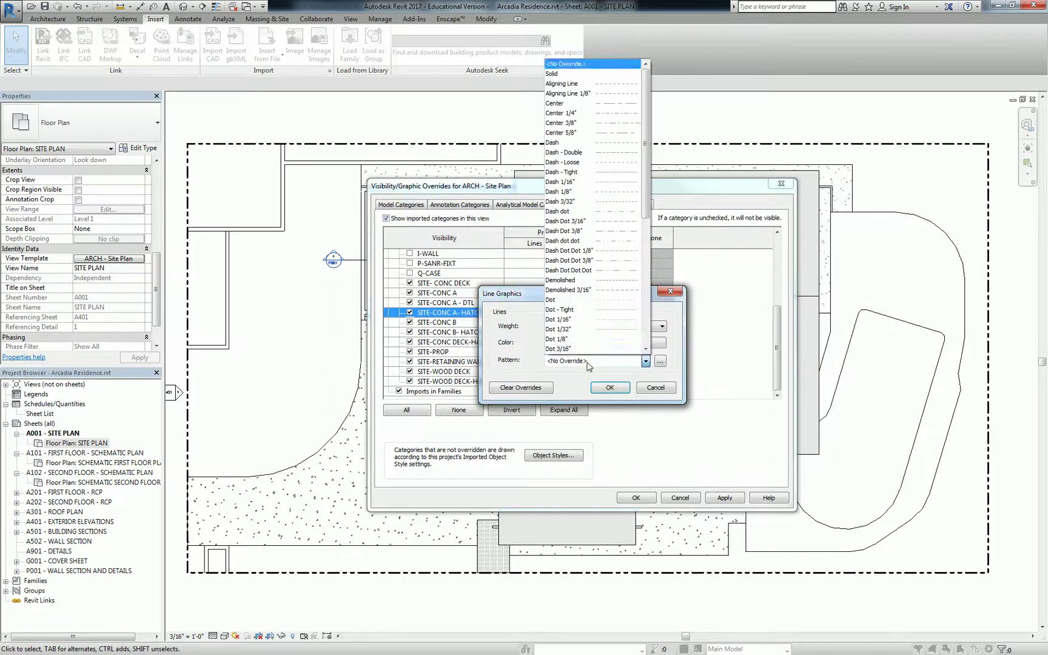
left_click(670, 320)
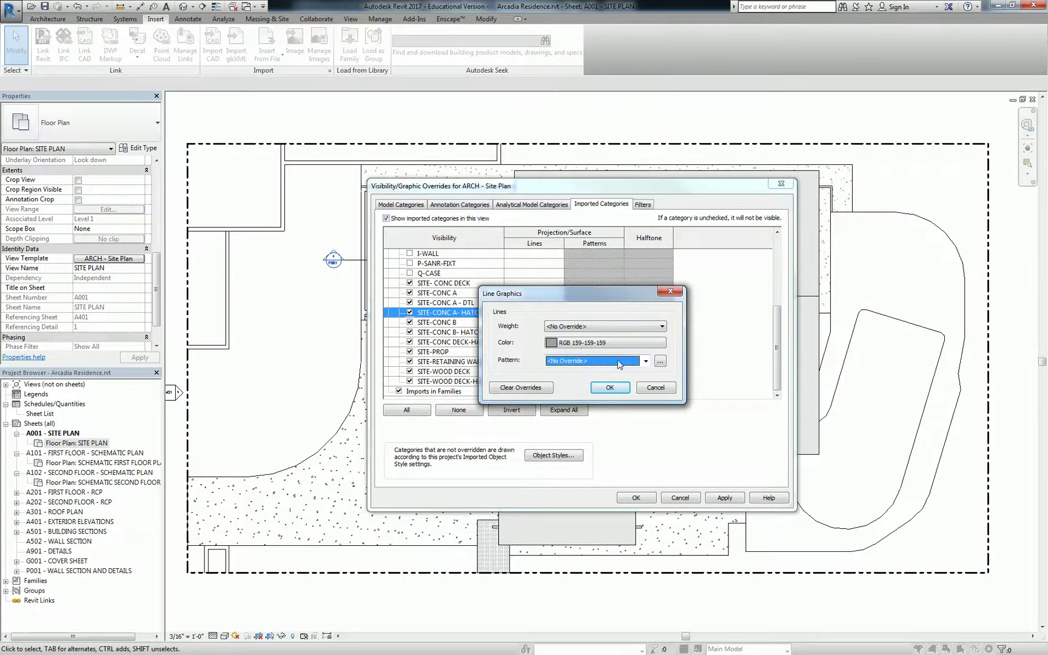
left_click(645, 361)
scroll(610, 300, "down", 2)
scroll(610, 300, "down", 1)
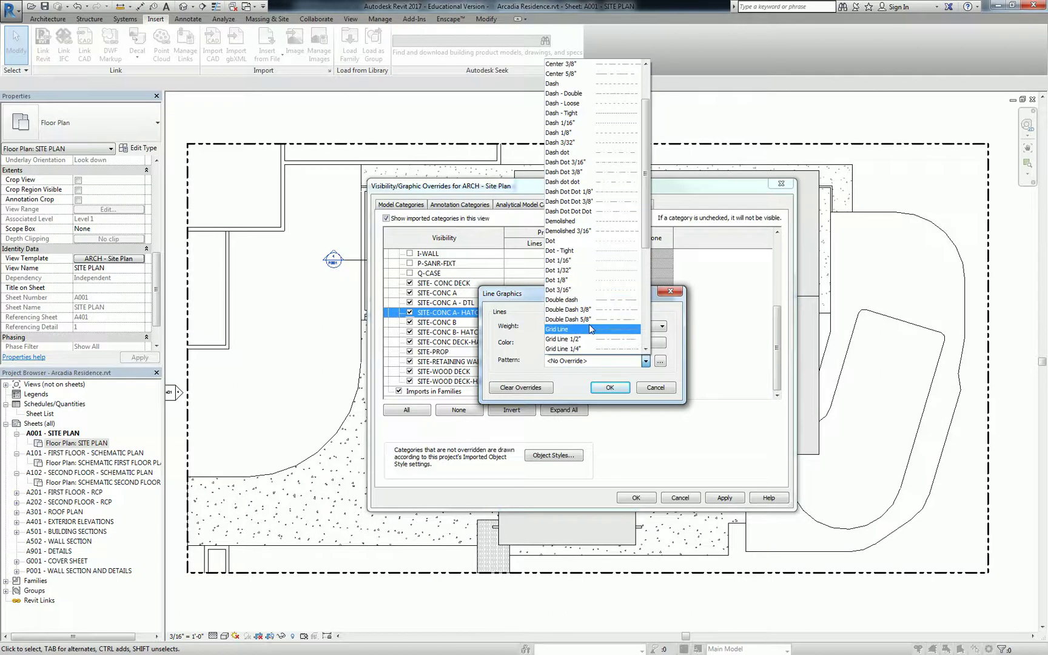
left_click(589, 324)
key("Return")
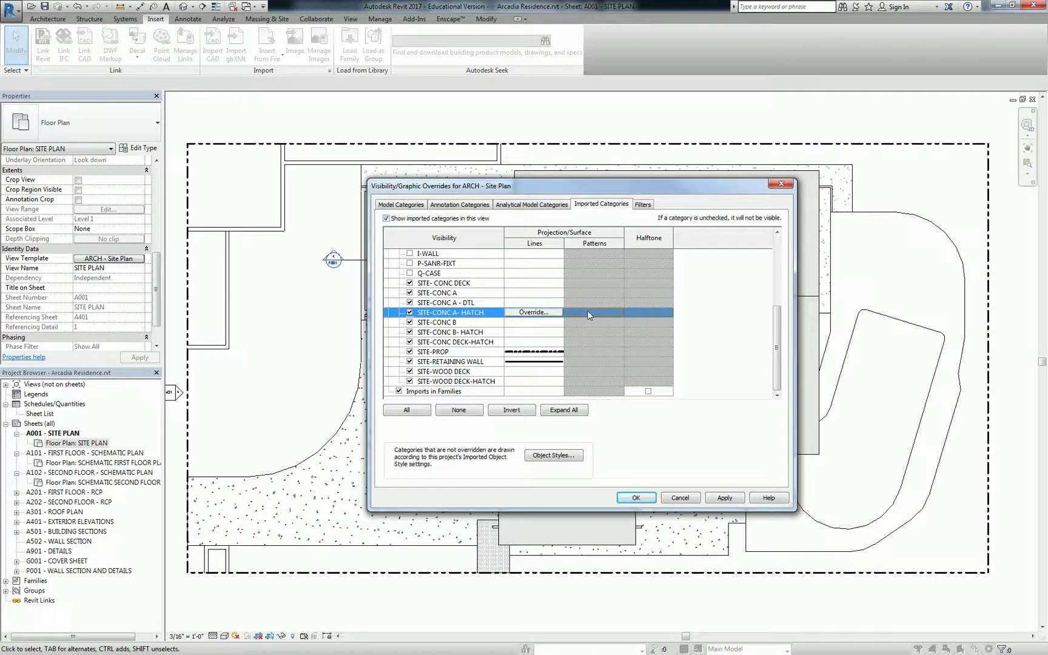
left_click(553, 313)
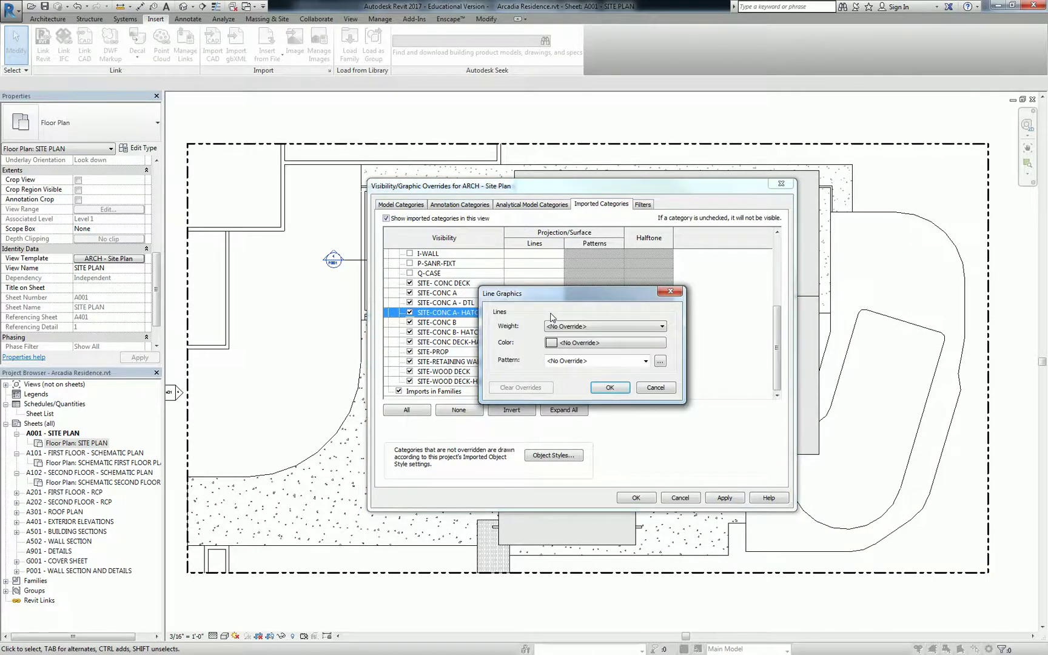
left_click(670, 294)
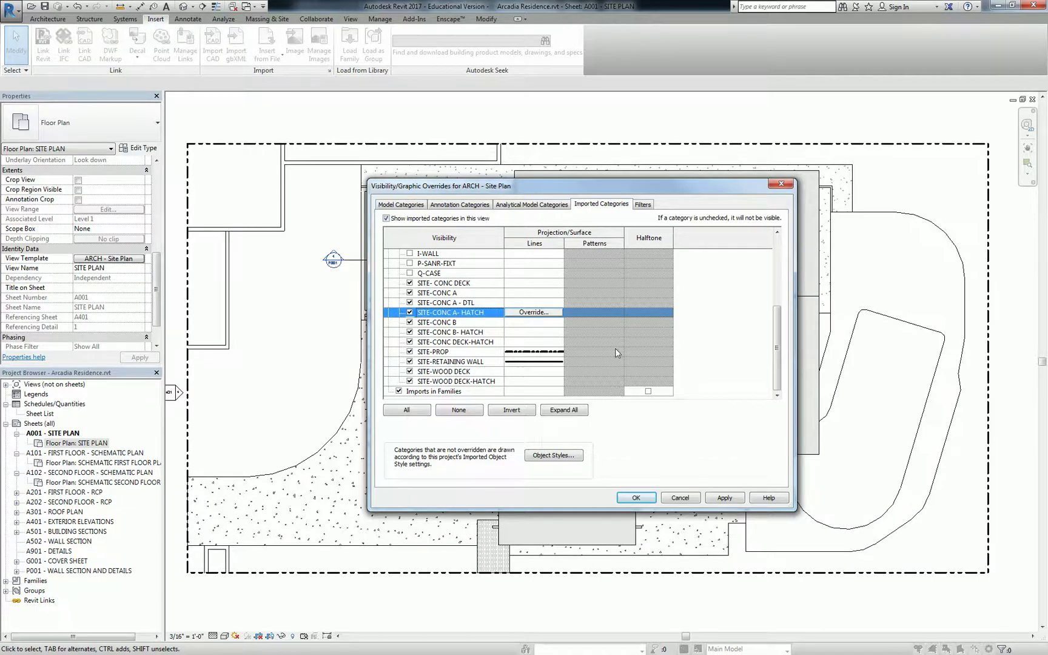
- Override the imported SITE-CONC A layer's projection lines with line weight 4
scroll(615, 346, "up", 5)
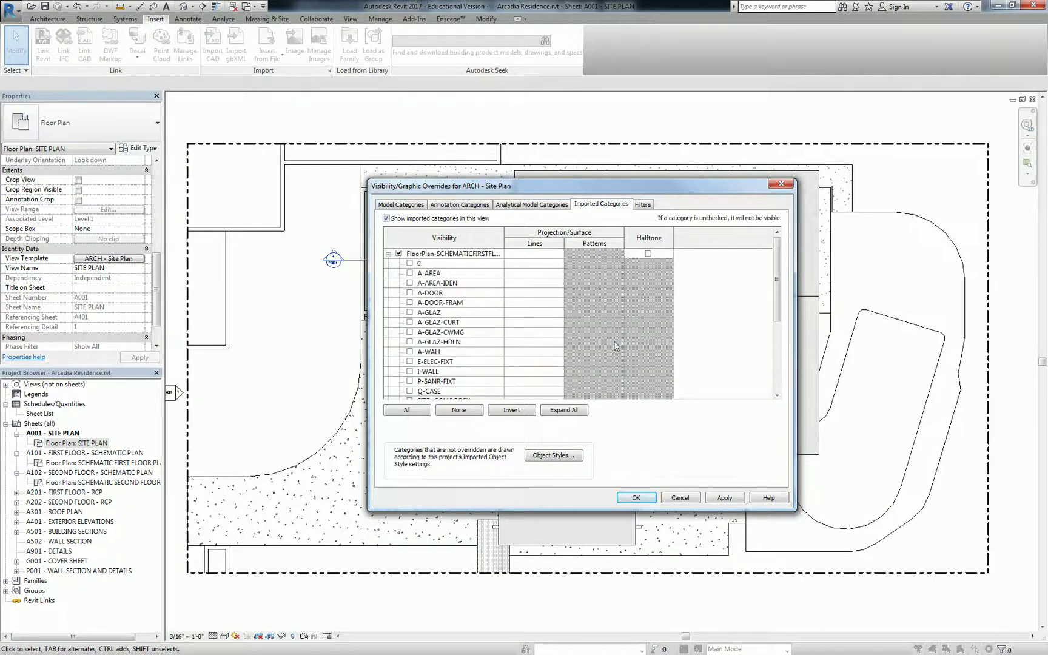
scroll(616, 345, "down", 5)
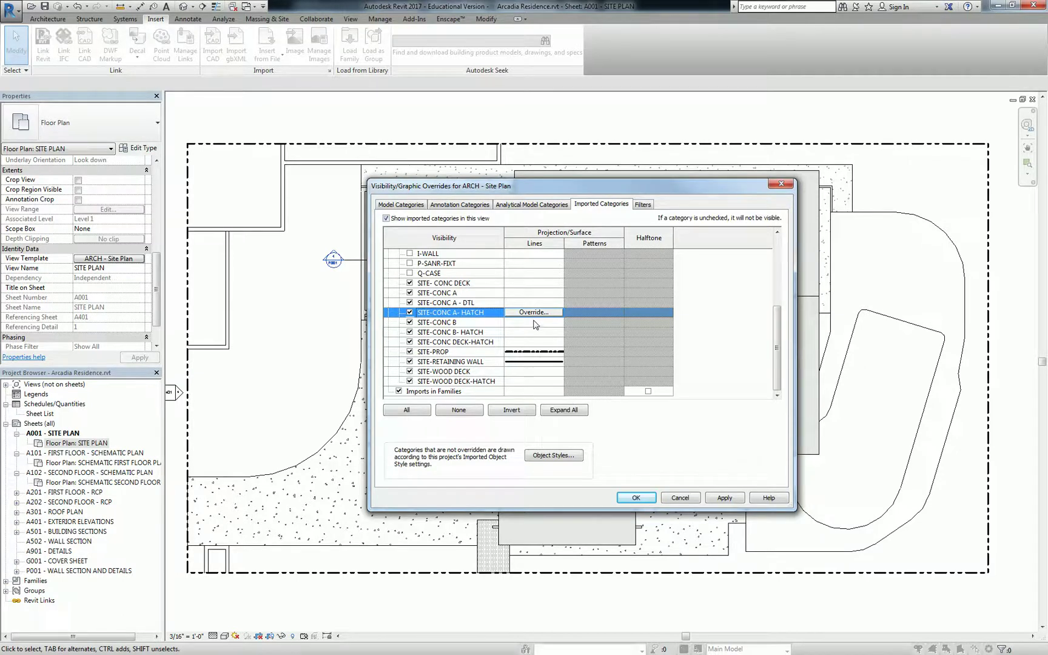
left_click(525, 292)
left_click(530, 293)
left_click(576, 326)
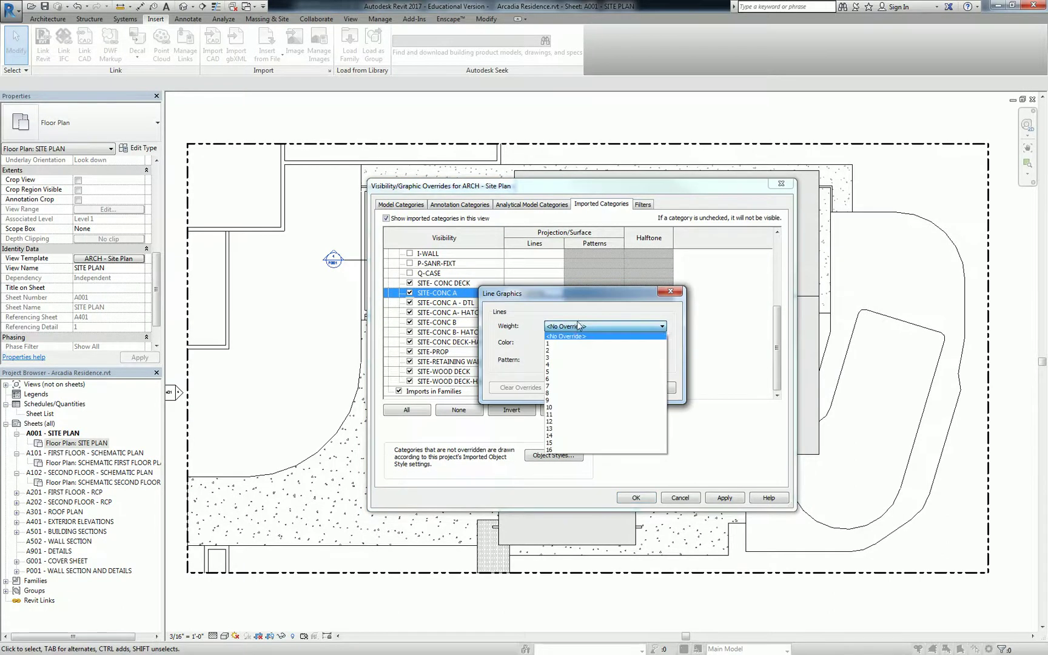
left_click(561, 363)
left_click(610, 387)
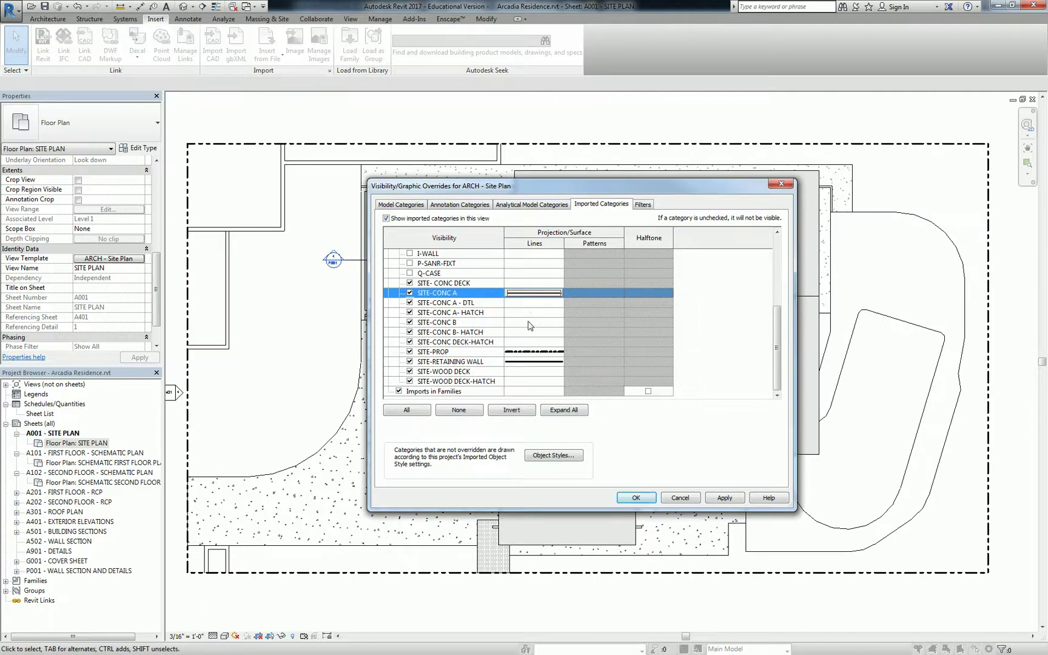
- Set the SITE-CONC B layer's projection line weight override to 4
left_click(530, 326)
left_click(548, 327)
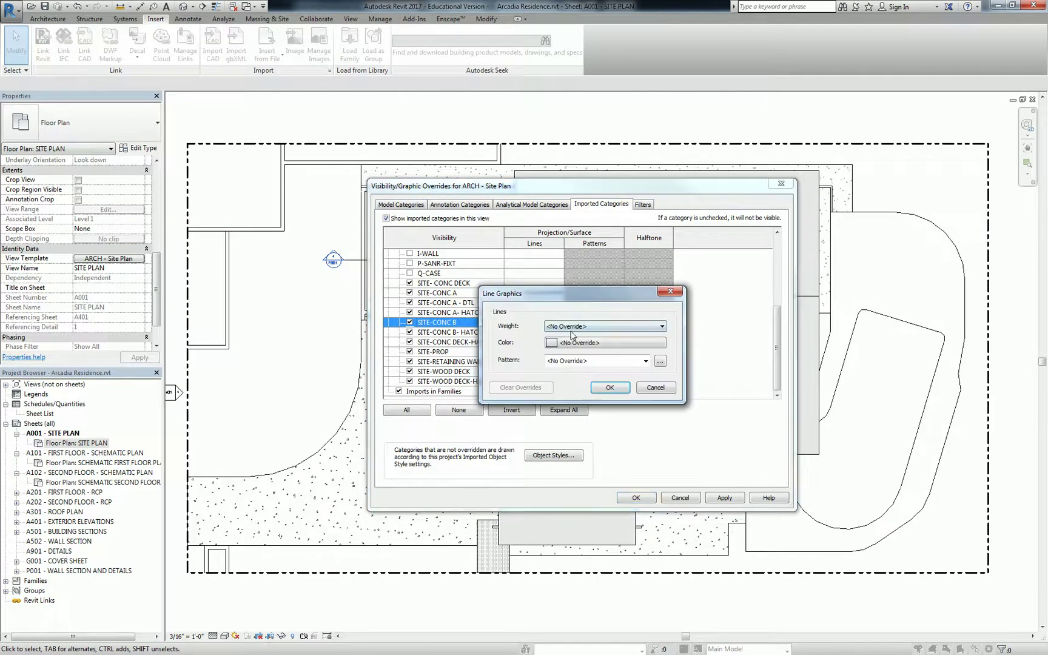
left_click(572, 328)
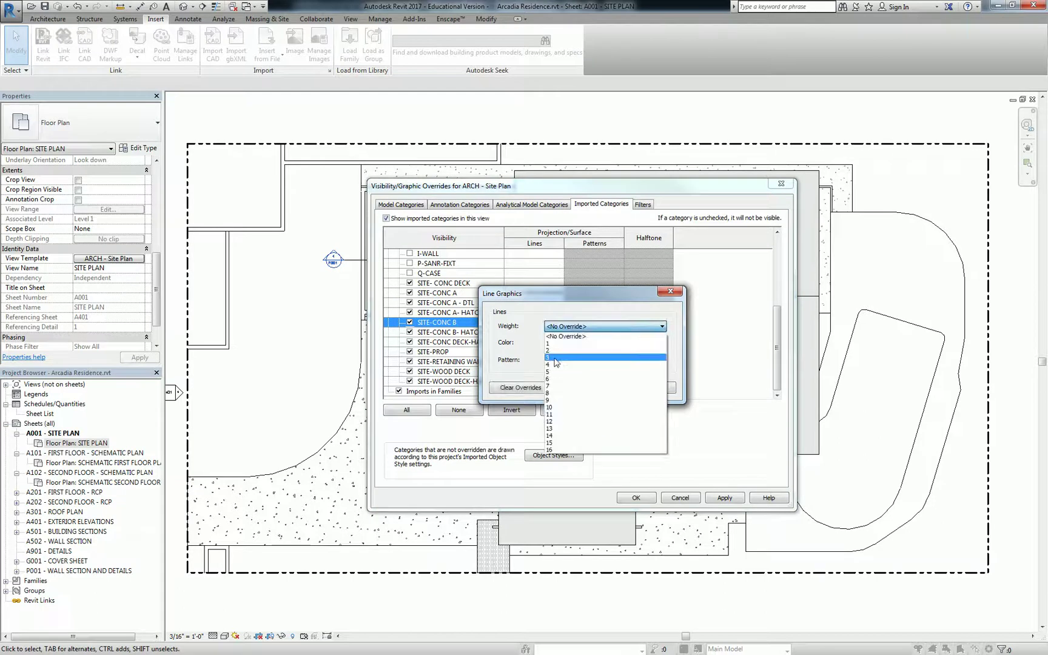
left_click(555, 364)
left_click(610, 387)
- Set the SITE-WOOD DECK layer's line weight override to 3 and apply the updated ARCH - Site Plan template to the view
left_click(525, 372)
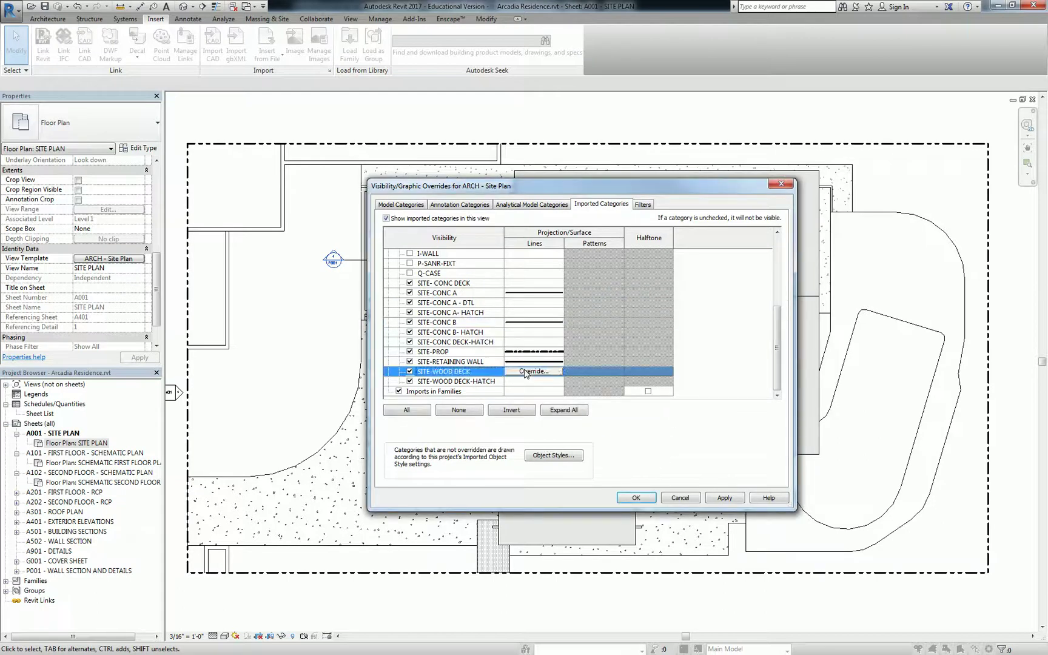
left_click(525, 372)
left_click(561, 326)
left_click(559, 358)
left_click(609, 388)
left_click(636, 497)
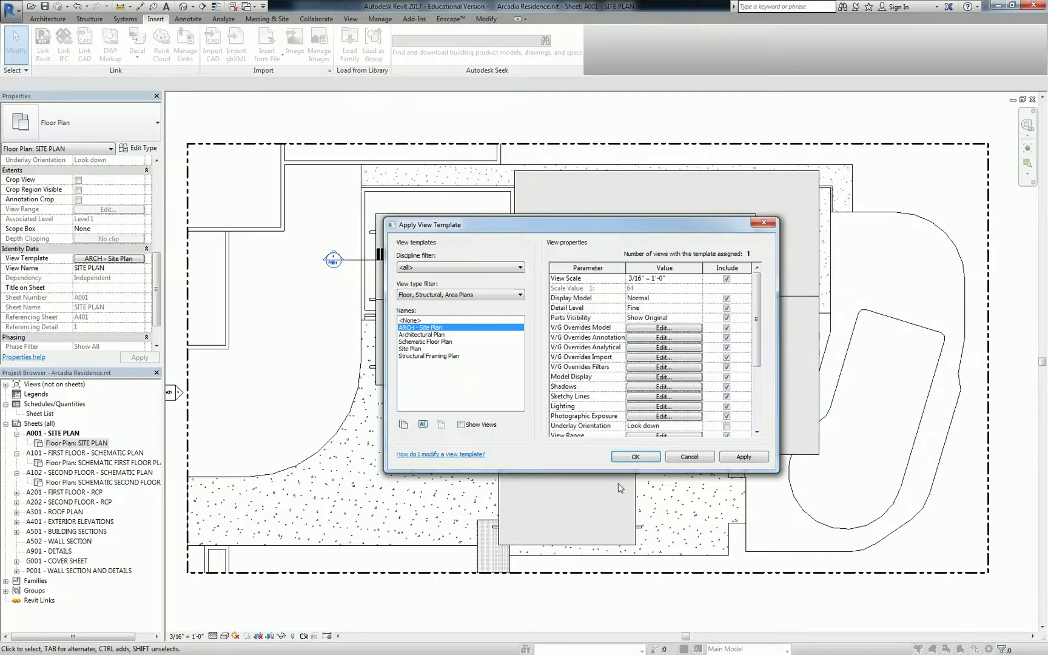
left_click(634, 459)
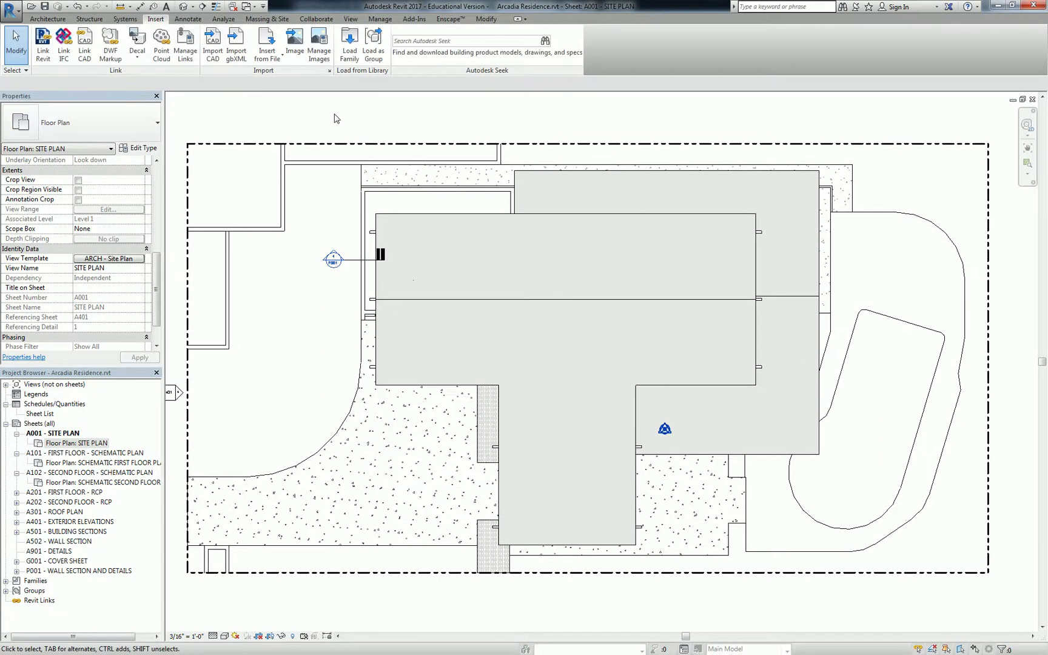
- Examine the property line, retaining wall, concrete and deck line weights around the site plan, and identify the blue point symbol on the roof
scroll(336, 121, "up", 5)
middle_click_drag(347, 251, 431, 245)
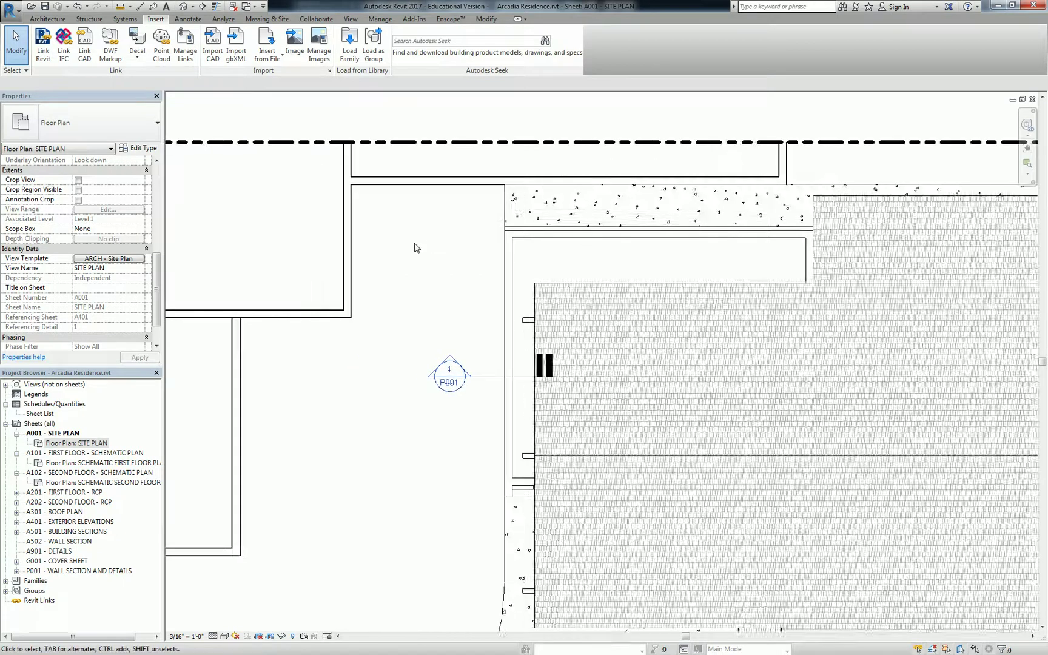
scroll(430, 246, "up", 2)
scroll(402, 243, "down", 2)
middle_click_drag(398, 512, 599, 247)
scroll(518, 365, "up", 2)
scroll(599, 248, "up", 1)
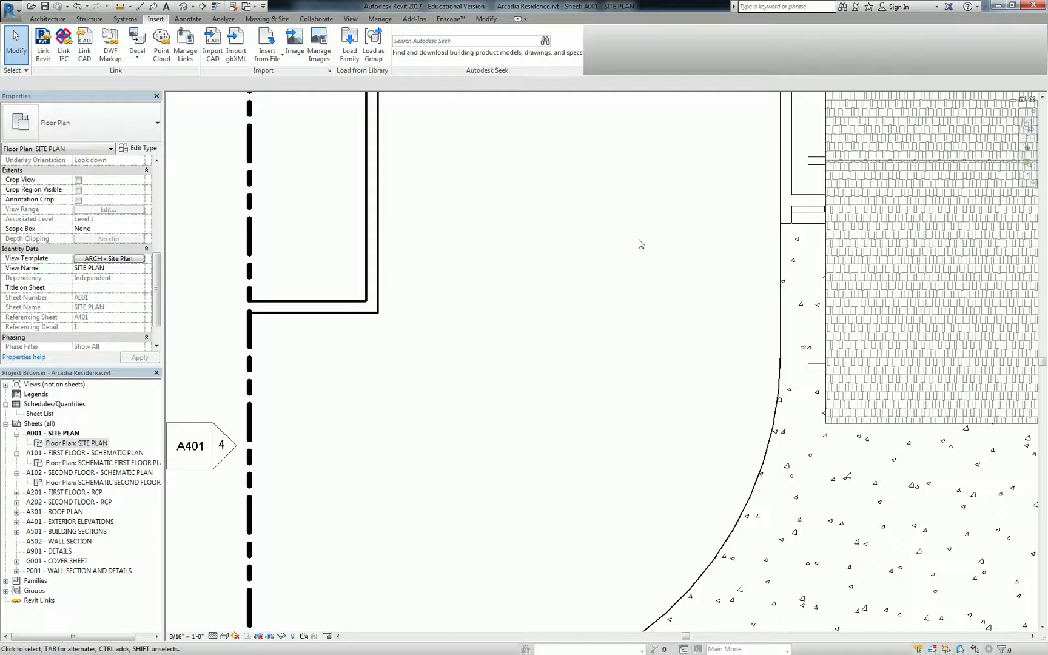
scroll(505, 323, "up", 4)
scroll(502, 349, "down", 3)
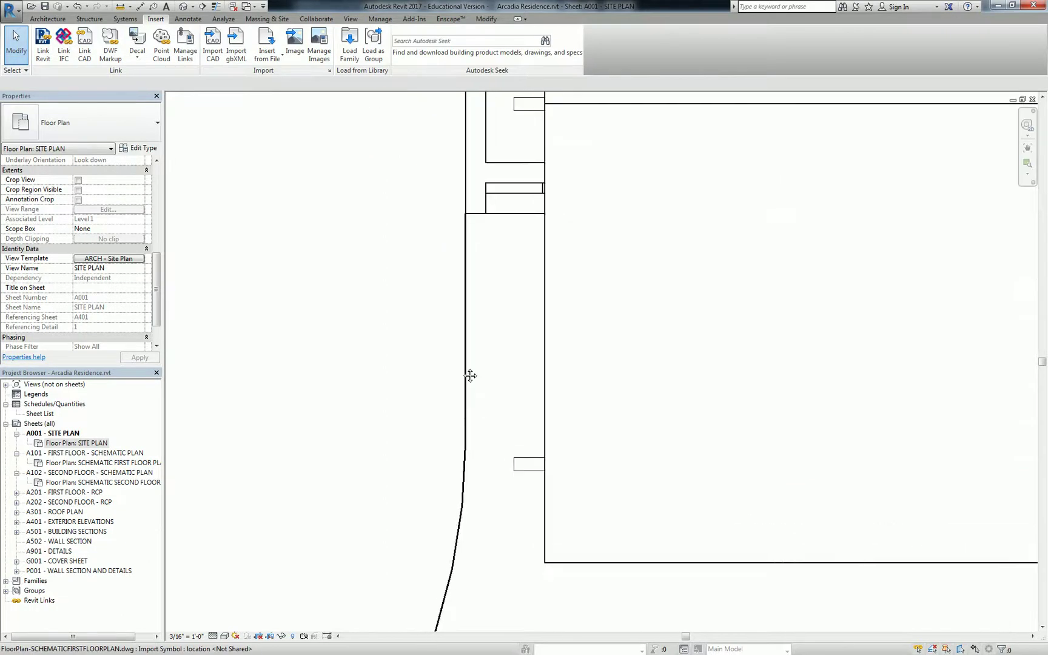
scroll(458, 444, "up", 5)
scroll(570, 252, "down", 2)
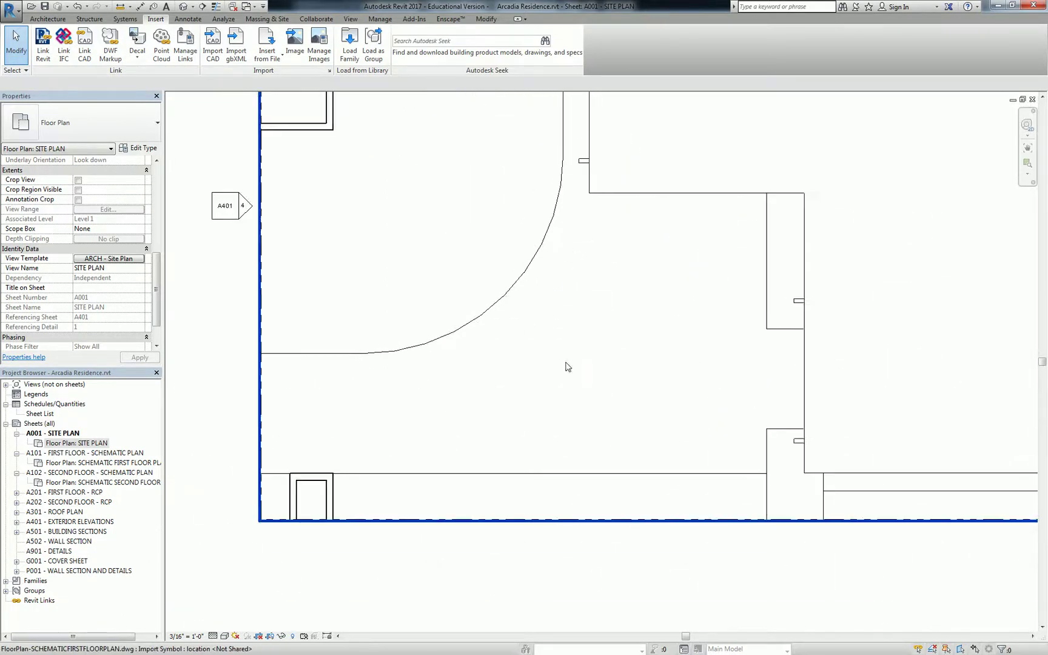
scroll(685, 388, "up", 3)
mouse_move(707, 384)
middle_mouse_down()
mouse_move(758, 375)
mouse_move(688, 369)
middle_mouse_up()
scroll(688, 369, "up", 1)
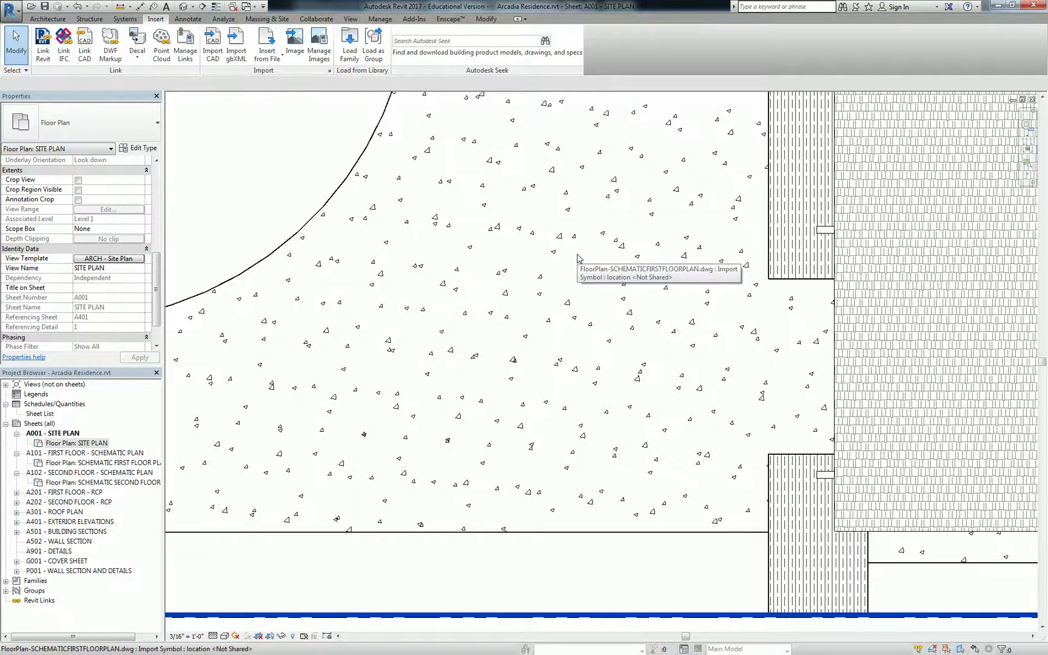
scroll(412, 240, "down", 3)
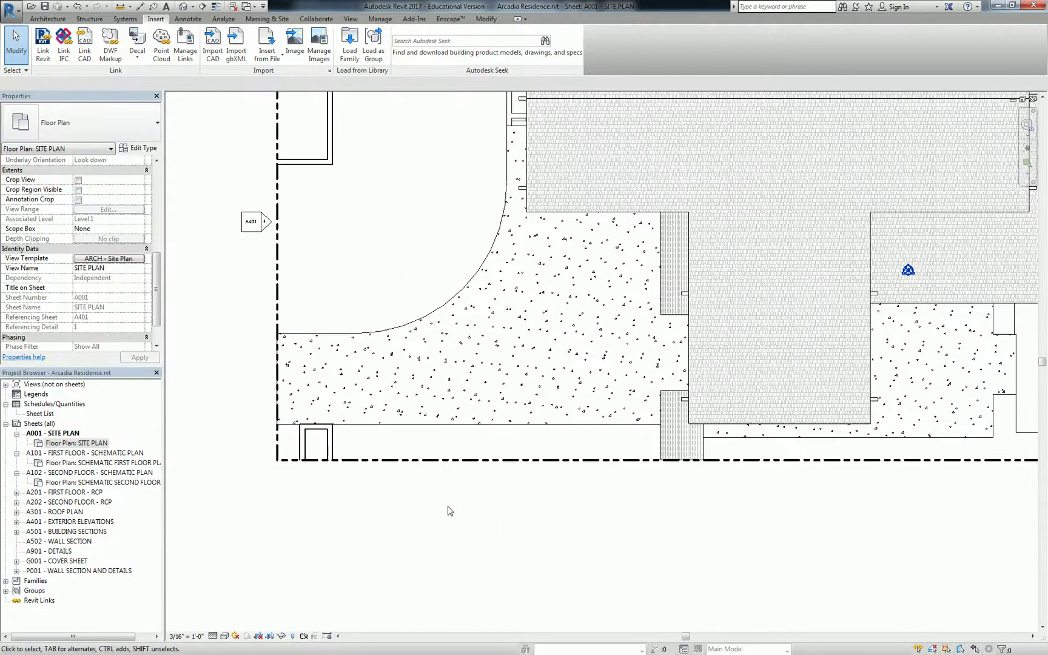
mouse_move(452, 498)
middle_mouse_down("ctrl")
mouse_move(451, 461)
mouse_move(525, 399)
middle_mouse_up("ctrl")
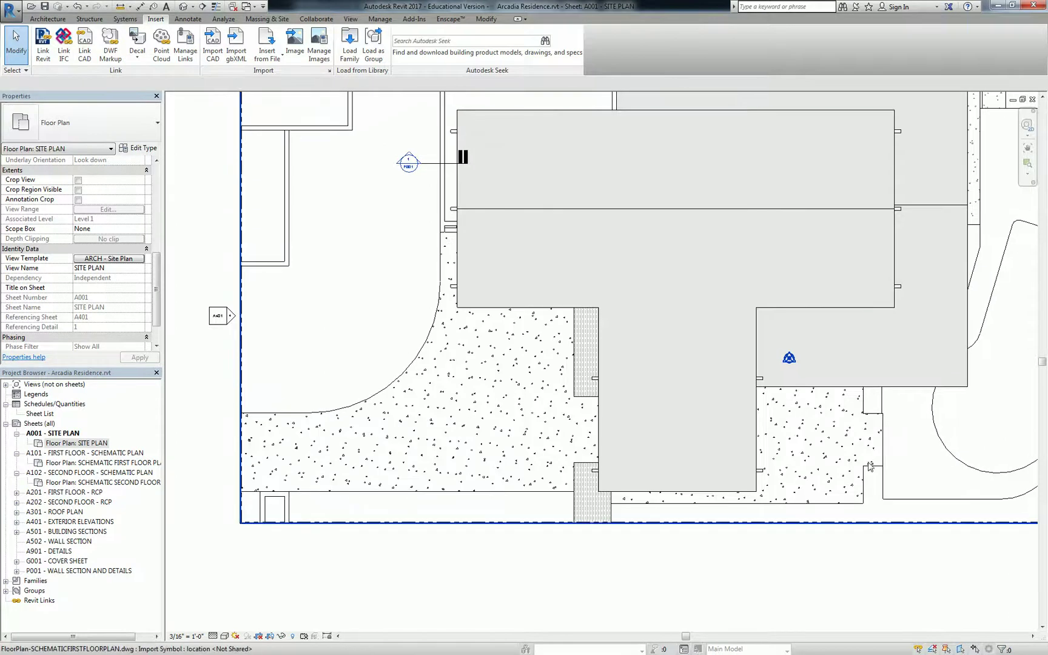
left_click(789, 359)
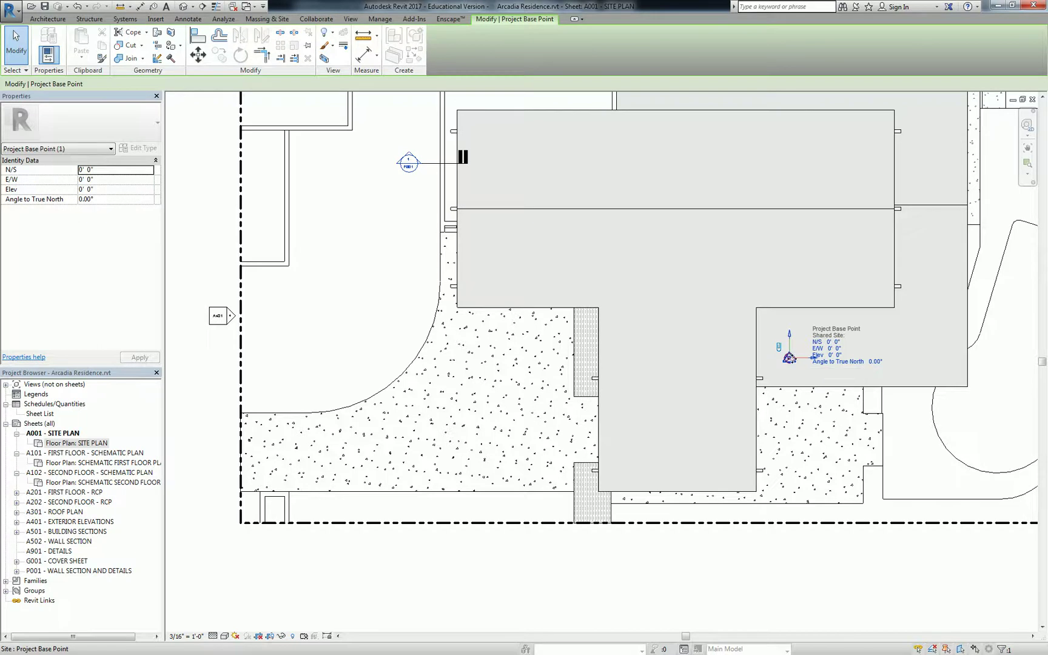
left_click(812, 552)
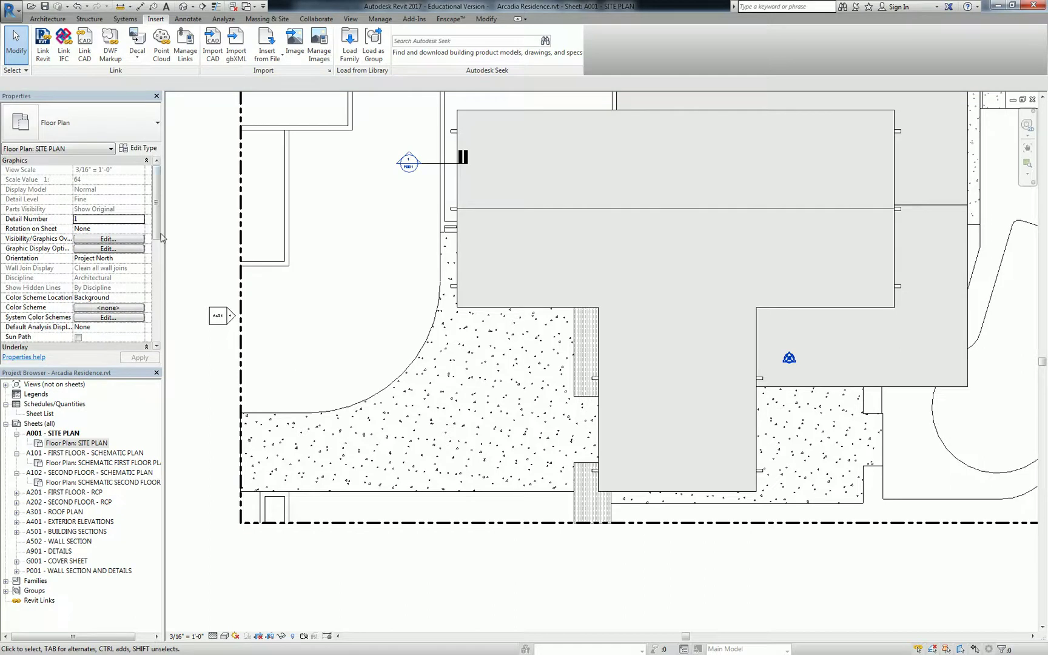
- Hide the Site category's Survey Point and Project Base Point in the ARCH - Site Plan template's model overrides and apply the template
scroll(157, 240, "down", 5)
left_click(108, 268)
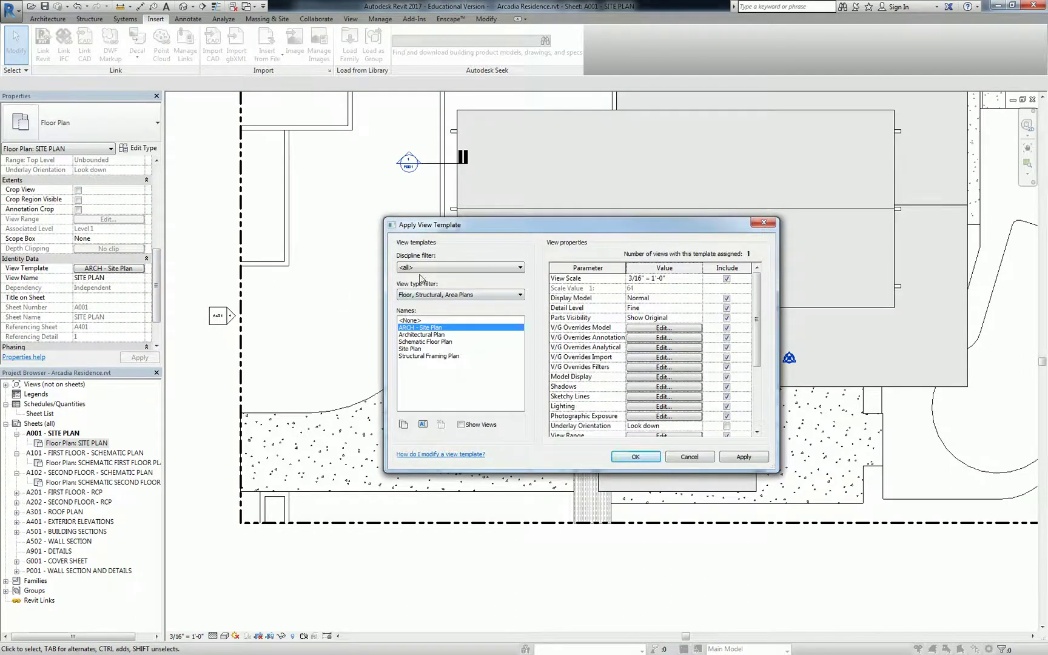
left_click(661, 329)
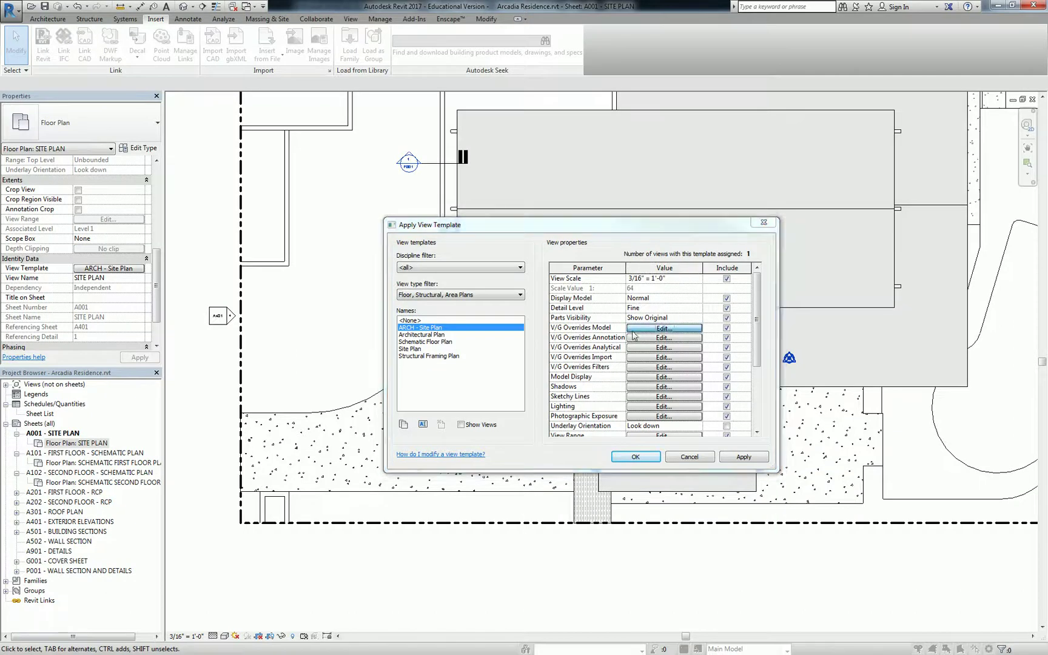
left_click_drag(777, 274, 788, 375)
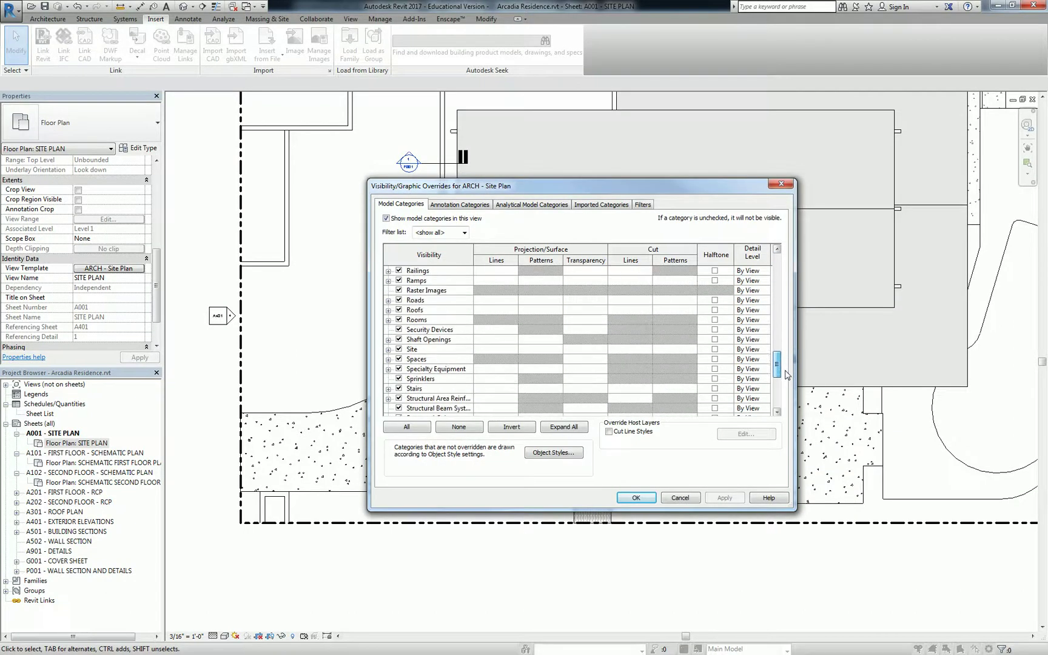
left_click(388, 351)
left_click(388, 350)
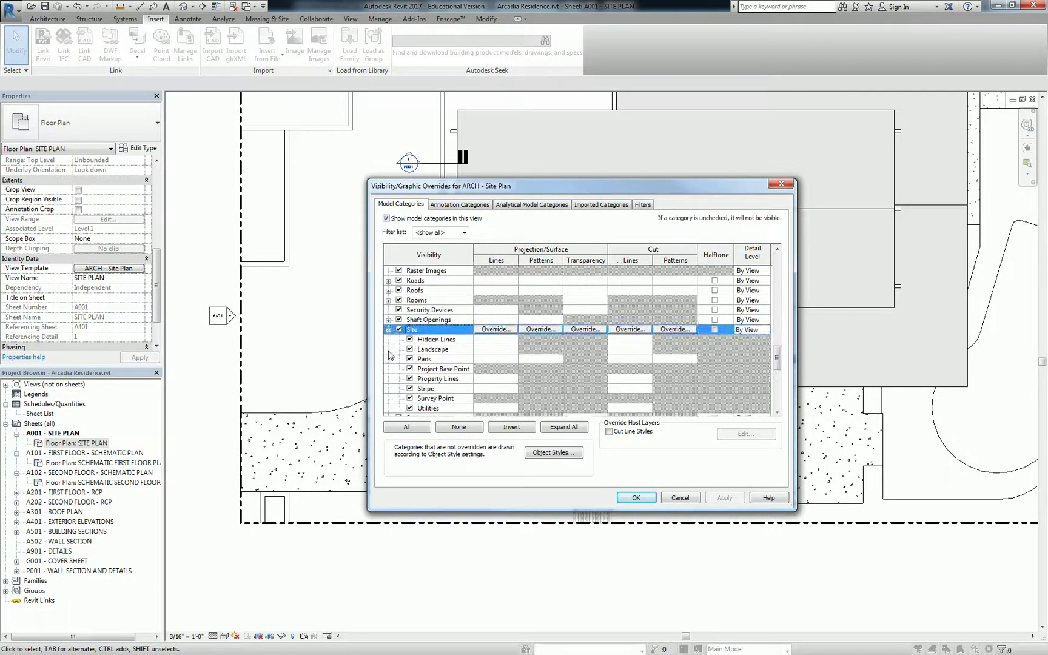
scroll(401, 351, "down", 2)
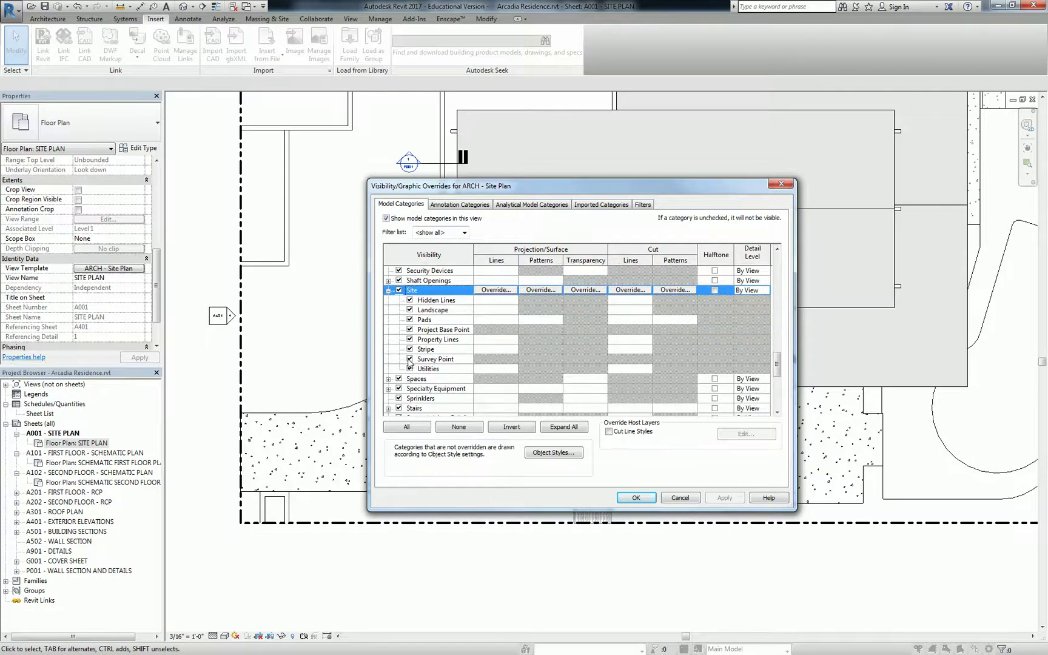
left_click(409, 359)
left_click(410, 329)
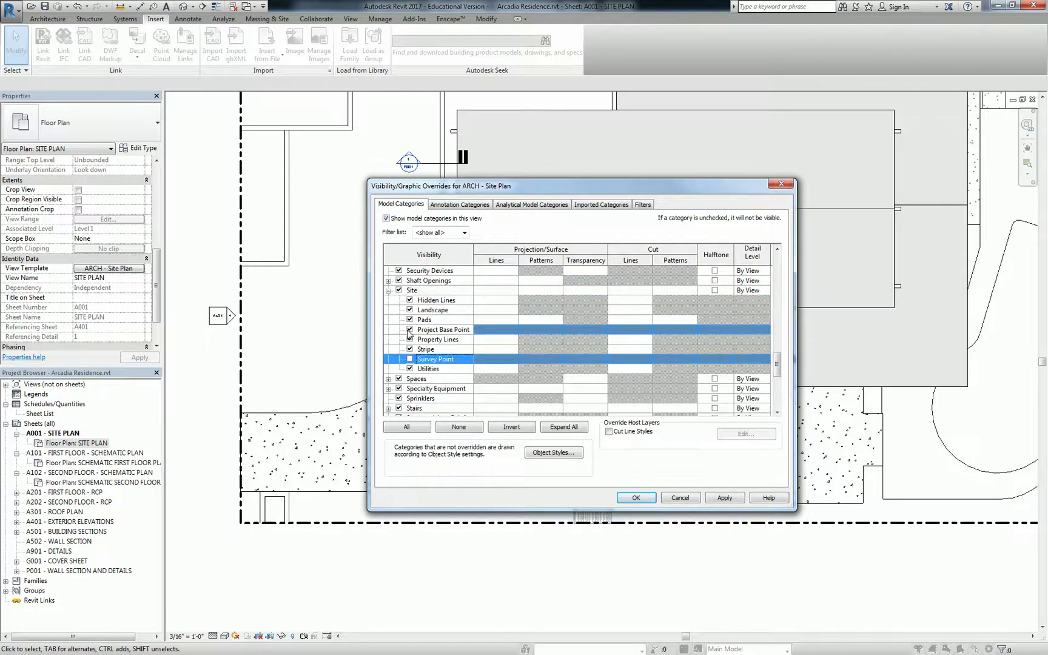
left_click(628, 494)
left_click(628, 467)
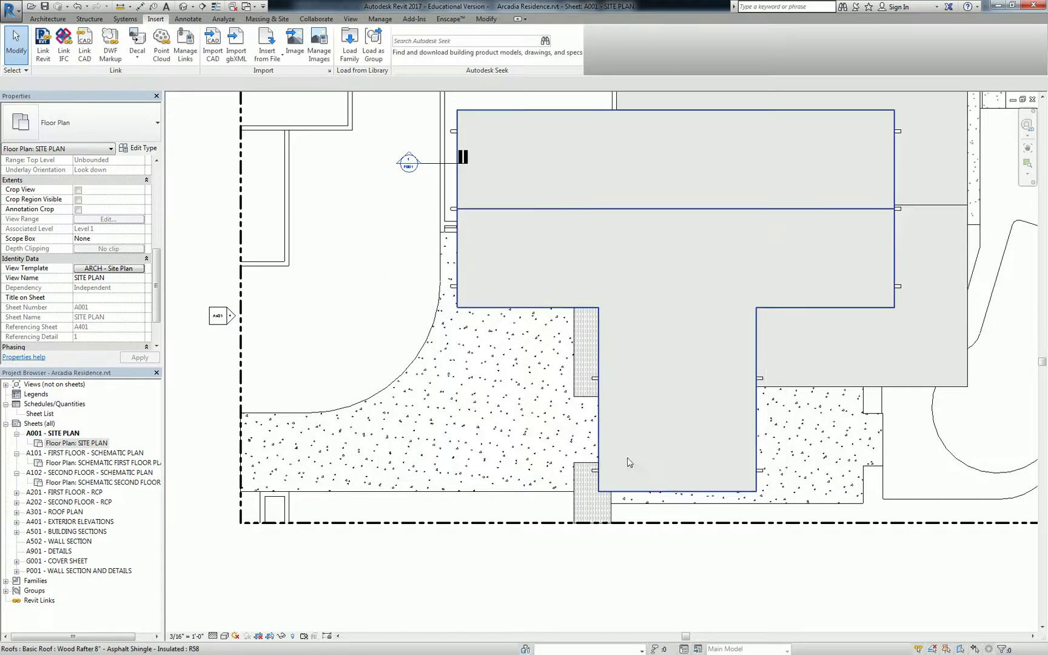
scroll(636, 344, "down", 5)
scroll(519, 344, "up", 2)
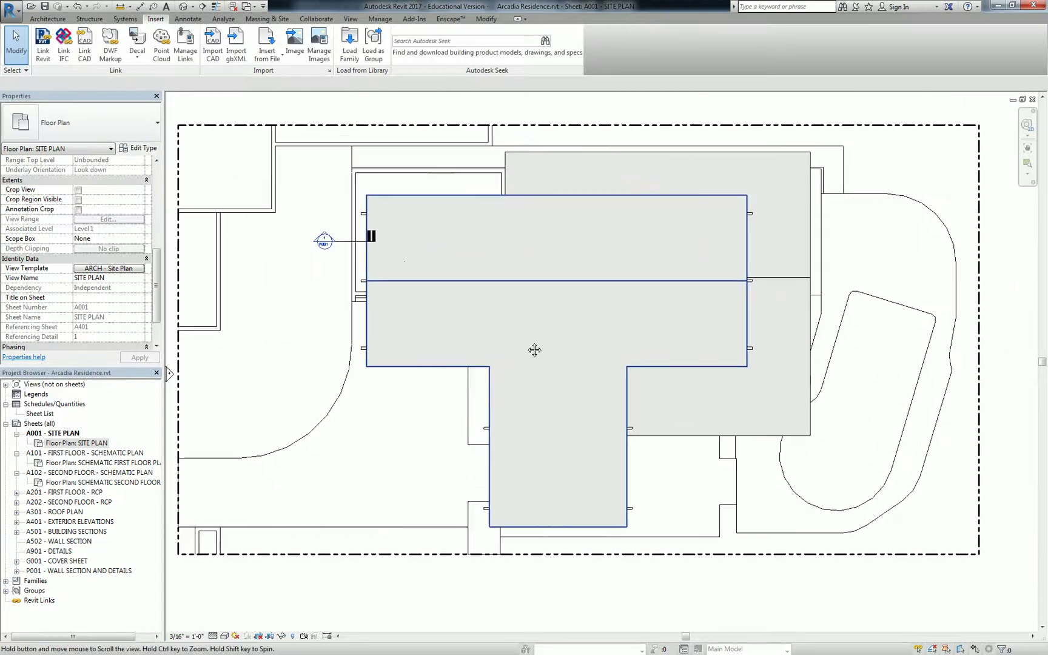
middle_click_drag(515, 350, 549, 344)
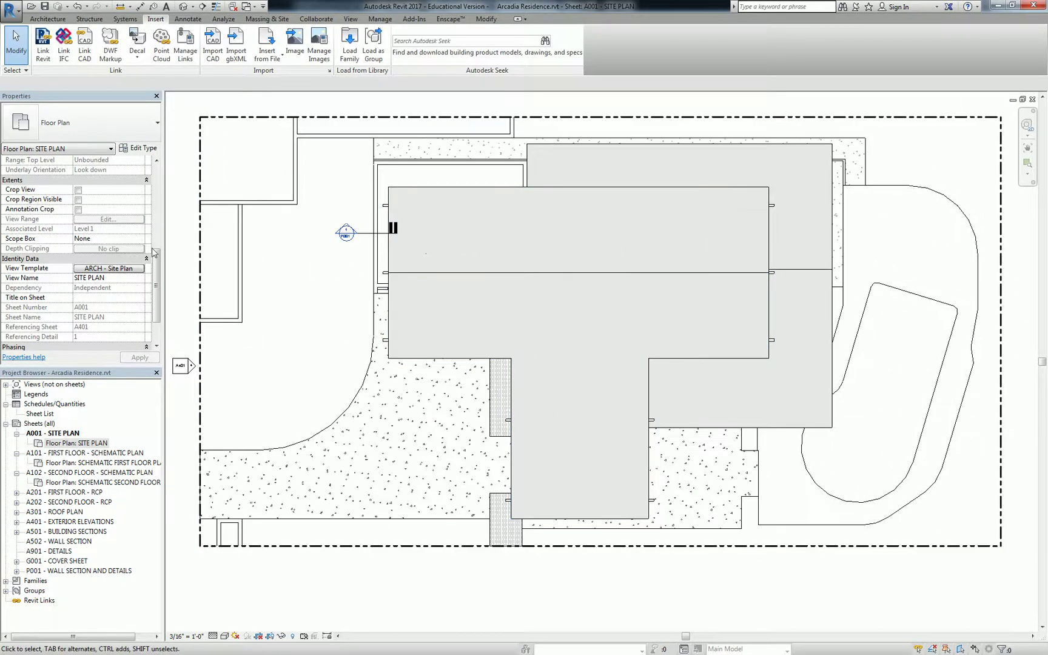